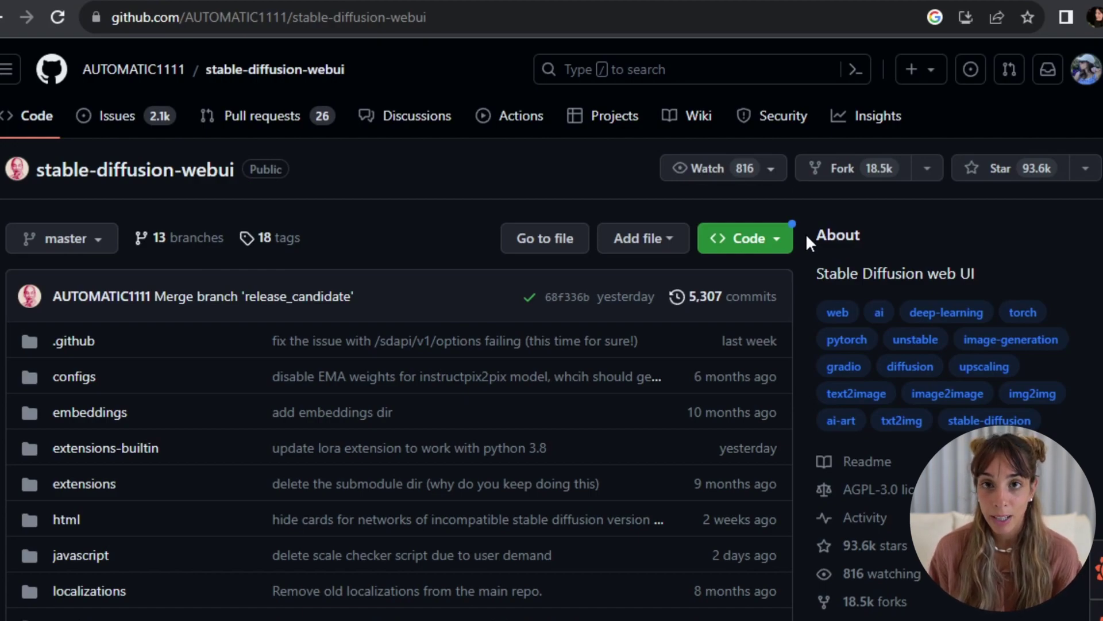
Step: Copy the stable-diffusion-webui repository's SSH clone URL from its Code menu
{"action": "left_click", "coordinate": [780, 238]}
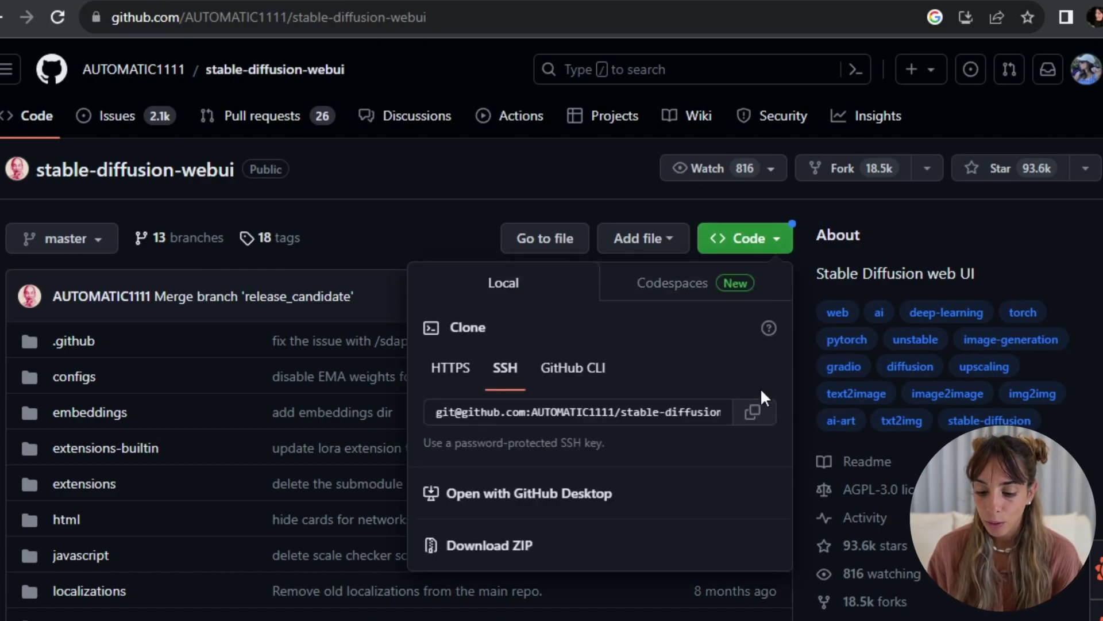
{"action": "left_click", "coordinate": [757, 417]}
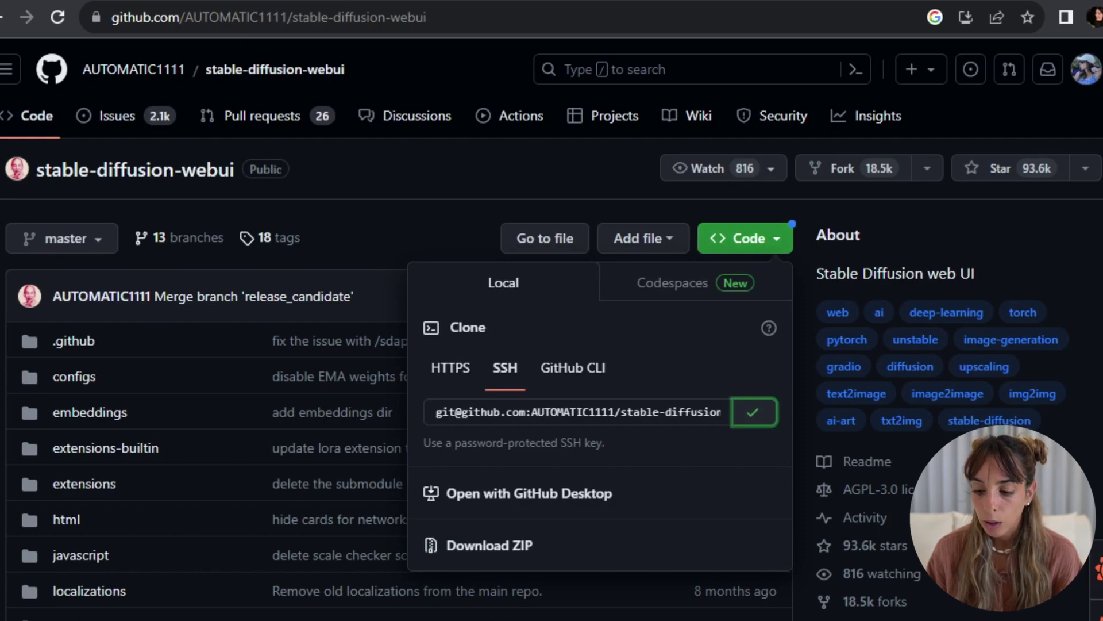
Step: Launch Command Prompt and change into the Documents folder
{"action": "key", "text": "super"}
{"action": "type", "text": "comm"}
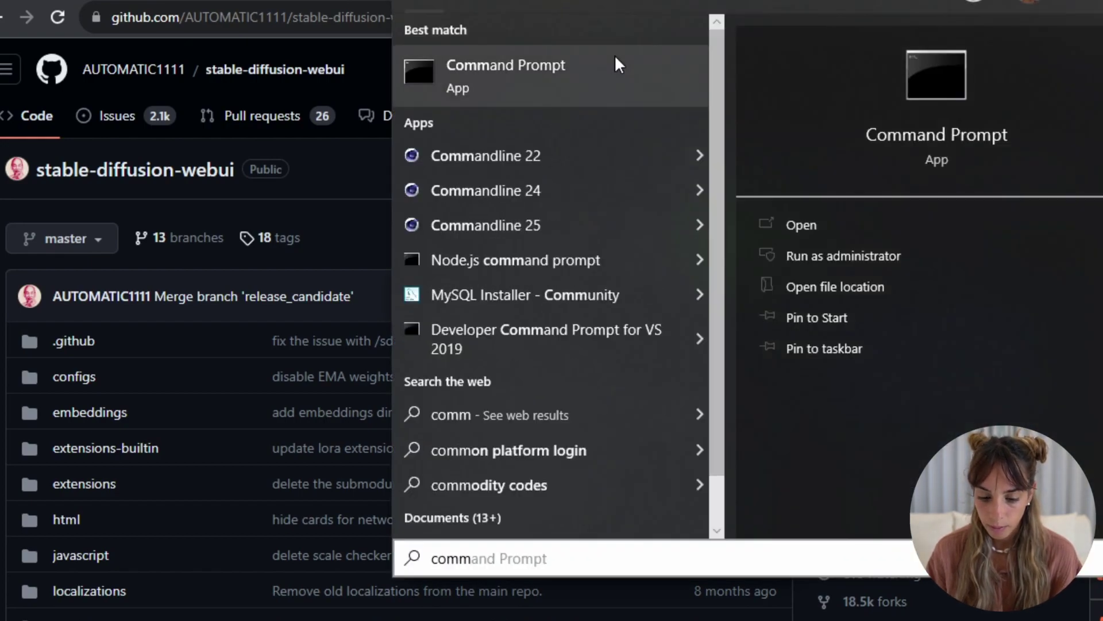
{"action": "left_click", "coordinate": [616, 56]}
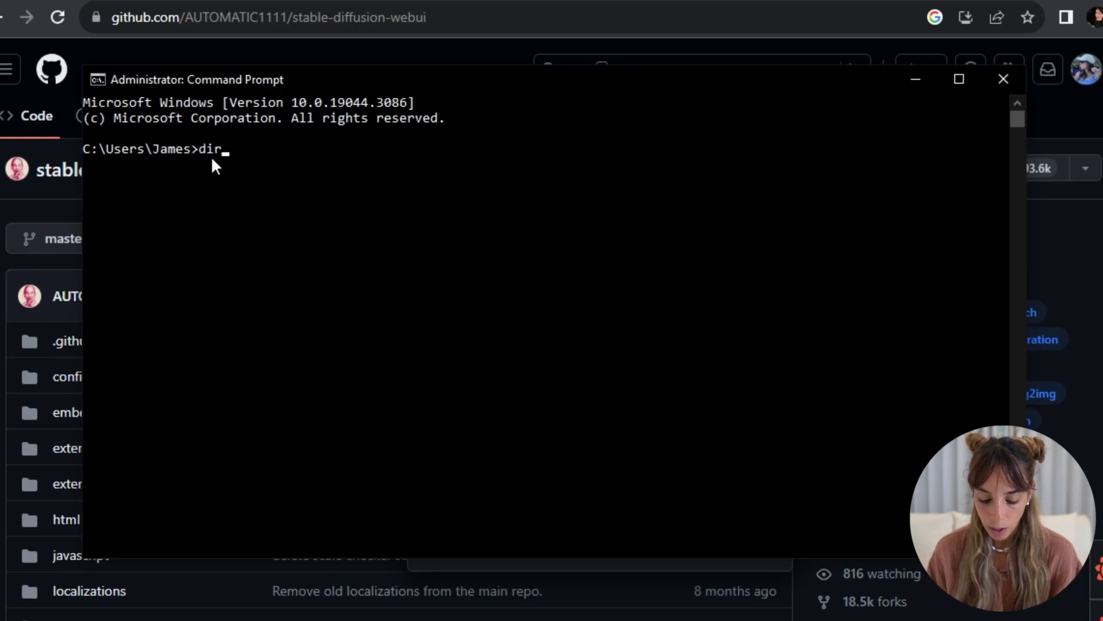
{"action": "key", "text": "Return"}
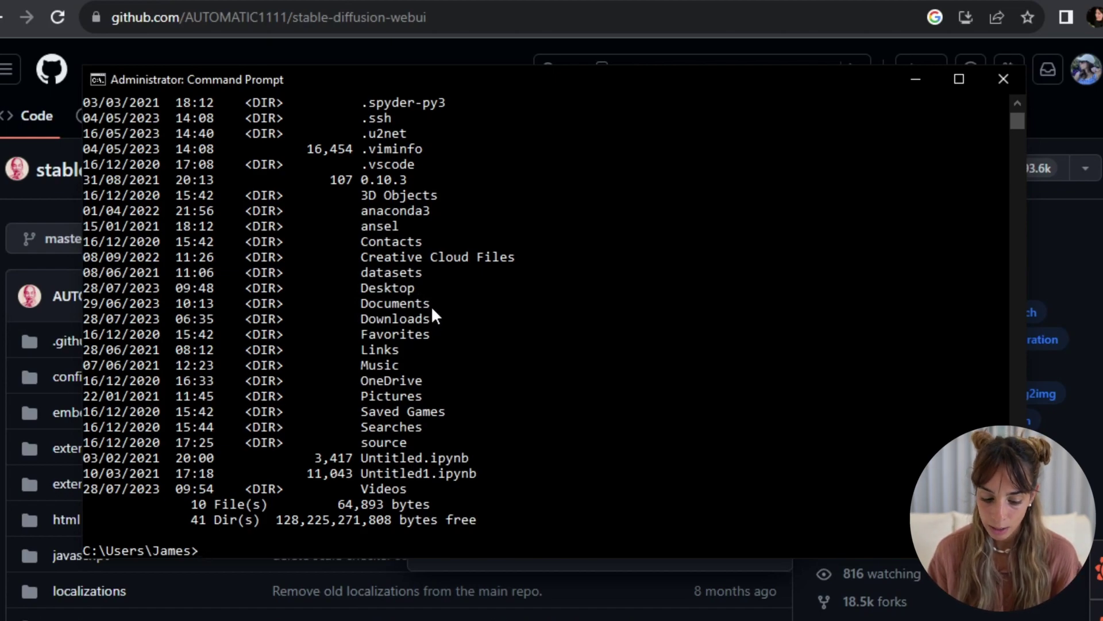
{"action": "type", "text": "cd "}
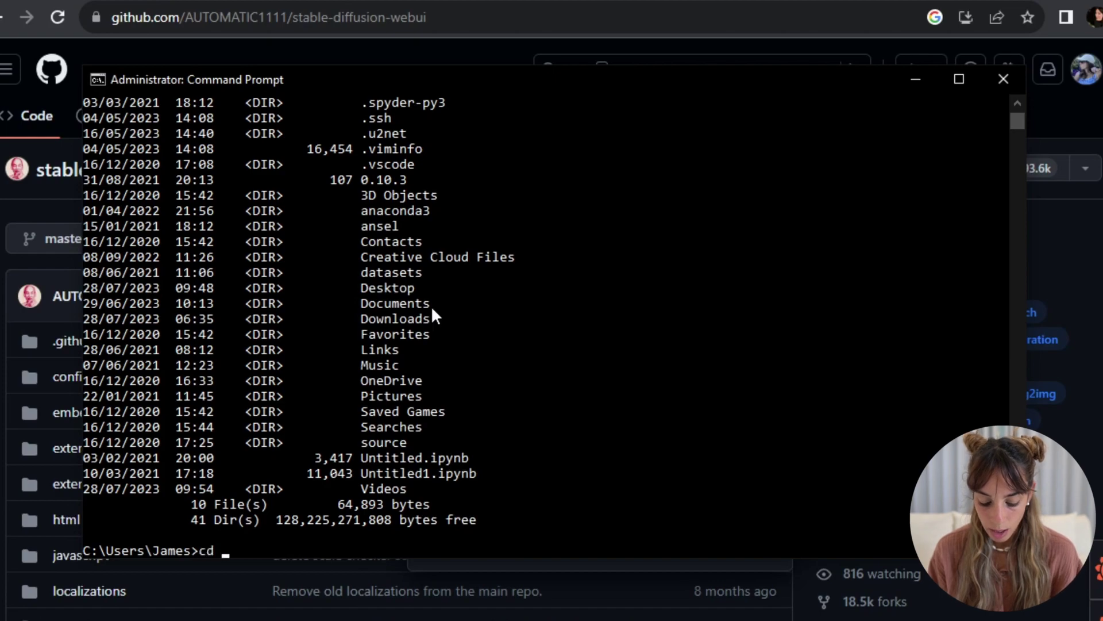
{"action": "type", "text": "do"}
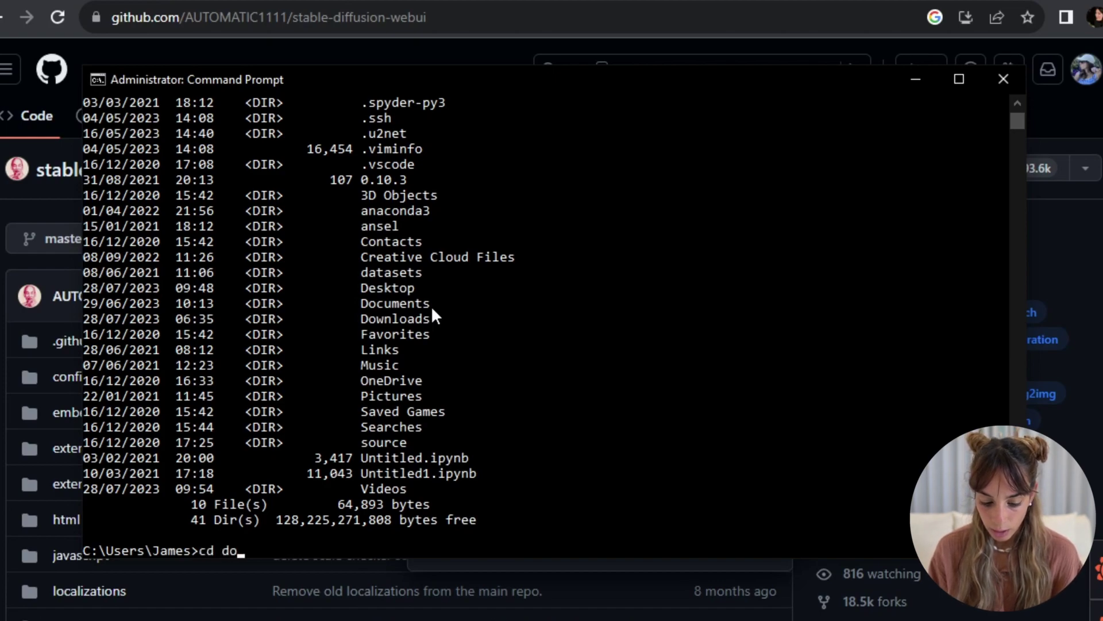
{"action": "type", "text": "cuments"}
{"action": "key", "text": "Return"}
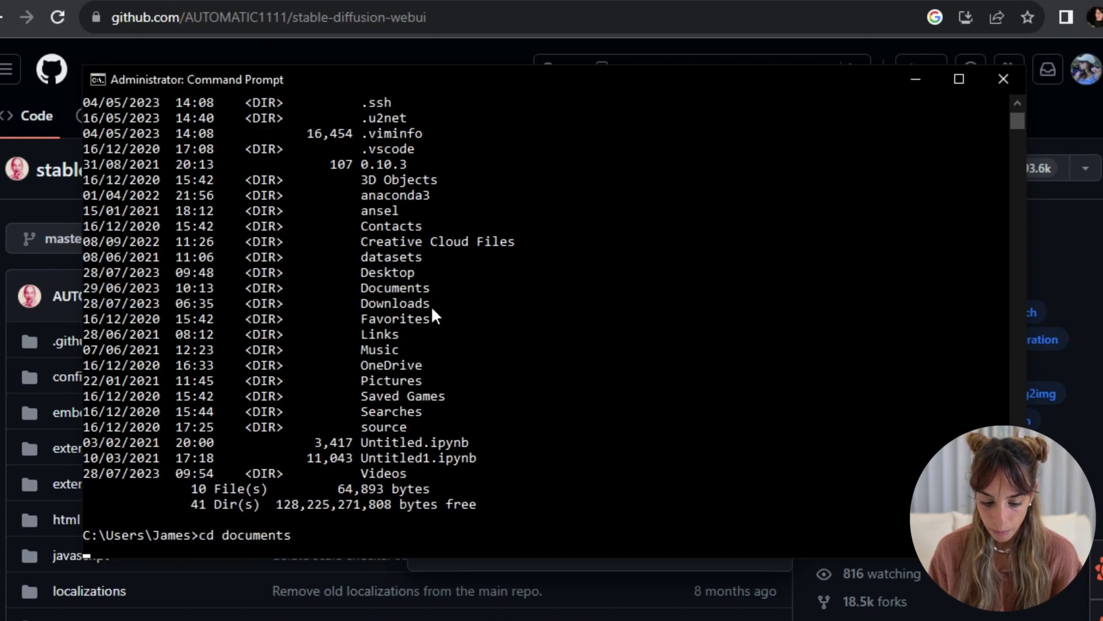
Step: Run git clone with the pasted SSH URL, accept github.com's host key, and enter the passphrase
{"action": "type", "text": "git clone"}
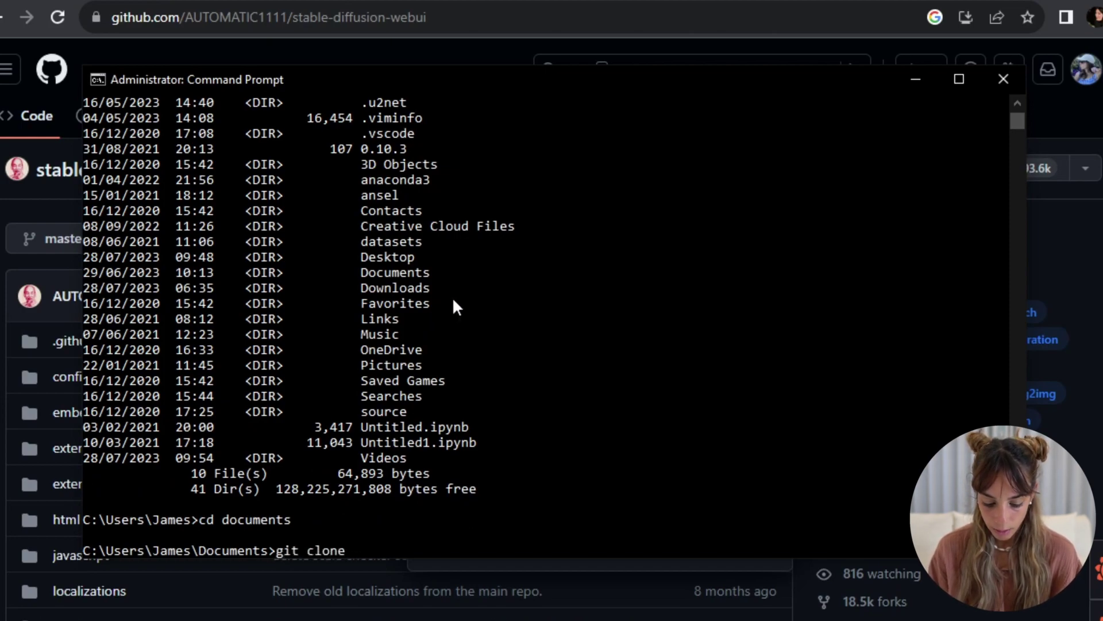
{"action": "key", "text": "ctrl+v"}
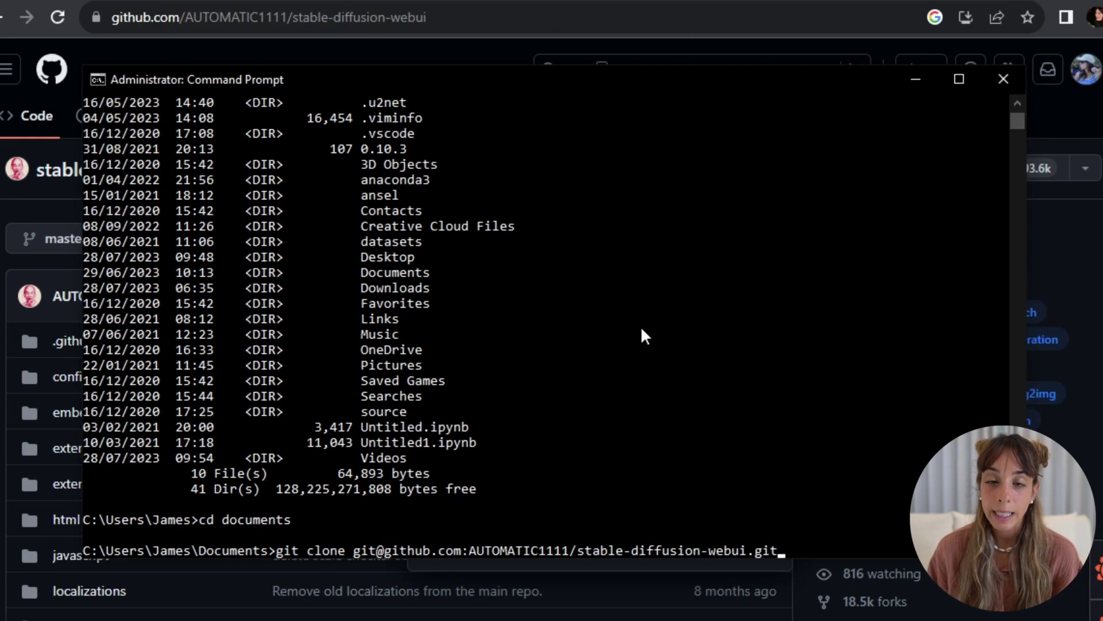
{"action": "key", "text": "Return"}
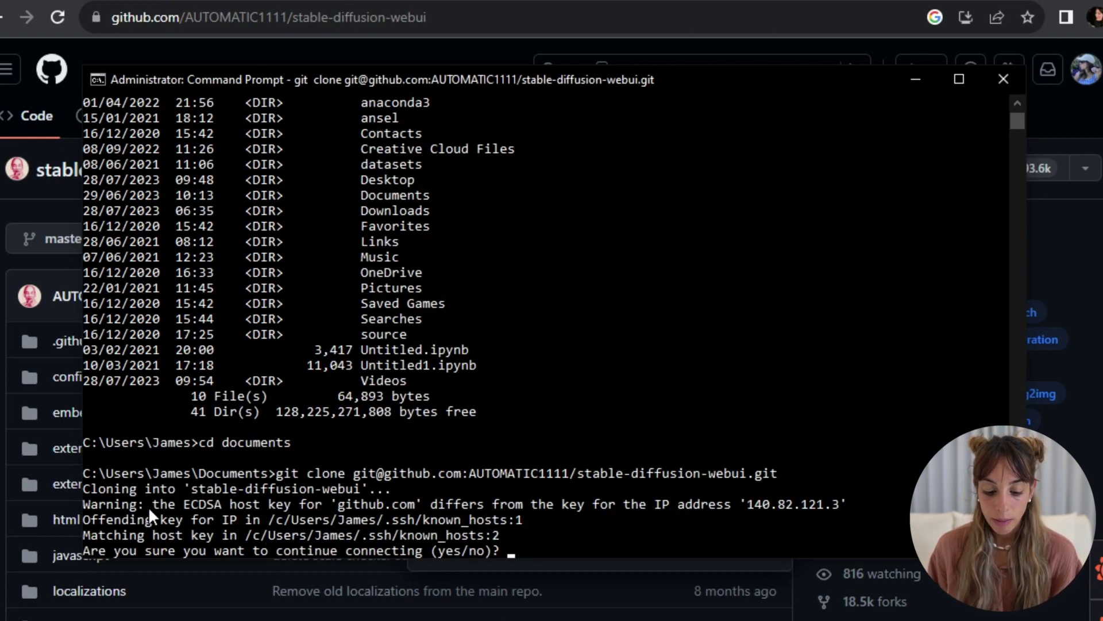
{"action": "type", "text": "yes"}
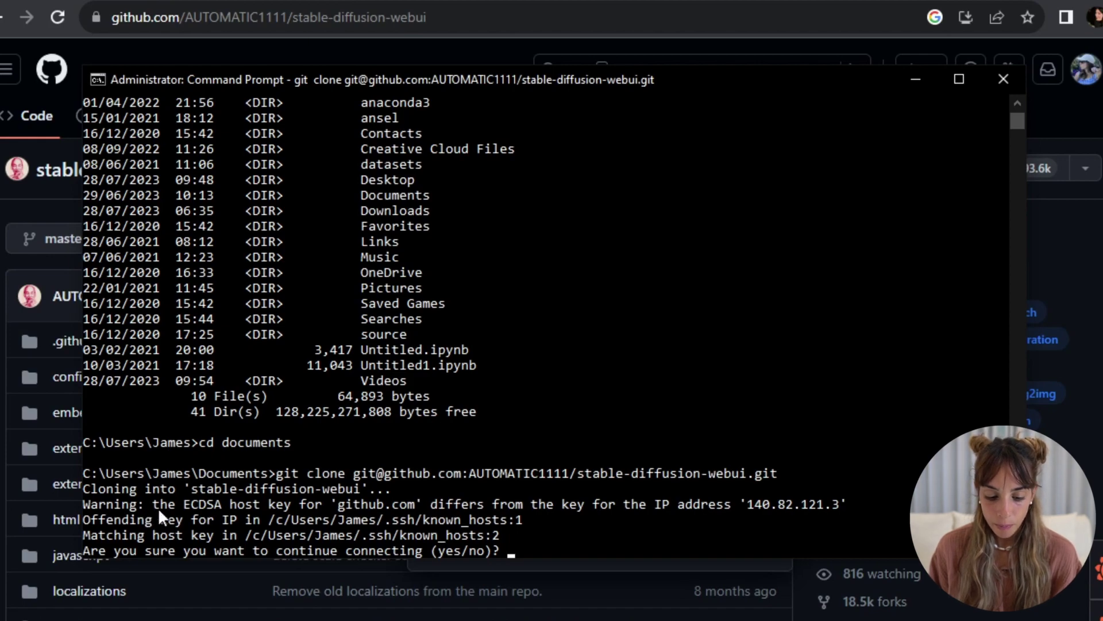
{"action": "key", "text": "Return"}
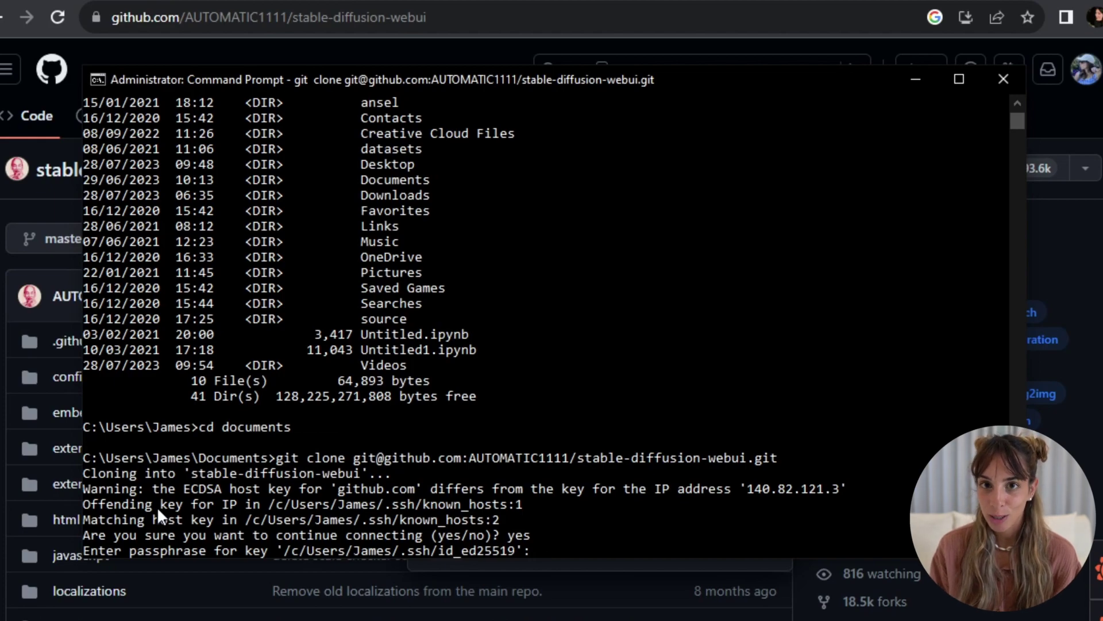
{"action": "key", "text": "Return"}
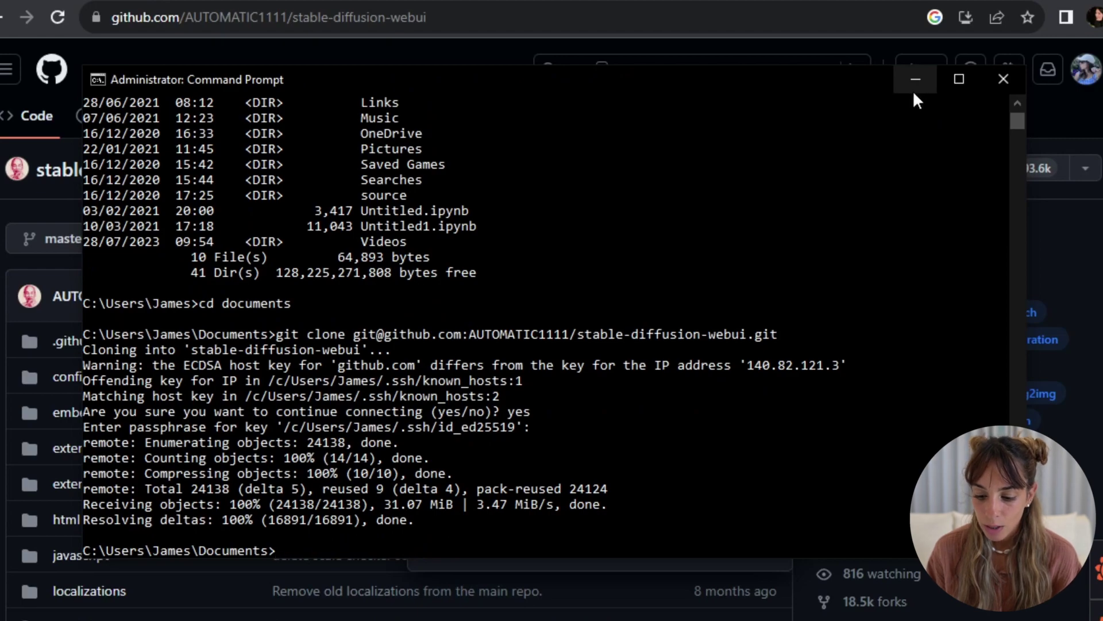
Step: Open Documents > stable-diffusion-webui in File Explorer and browse its cloned files
{"action": "left_click", "coordinate": [1101, 256]}
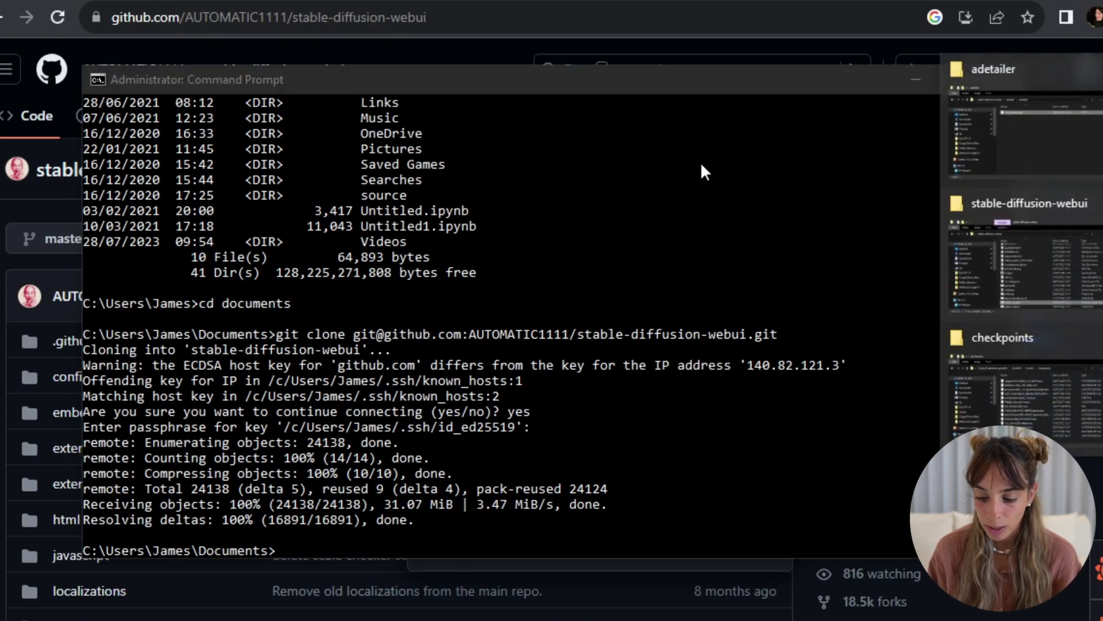
{"action": "left_click", "coordinate": [1096, 273]}
{"action": "left_click", "coordinate": [313, 237]}
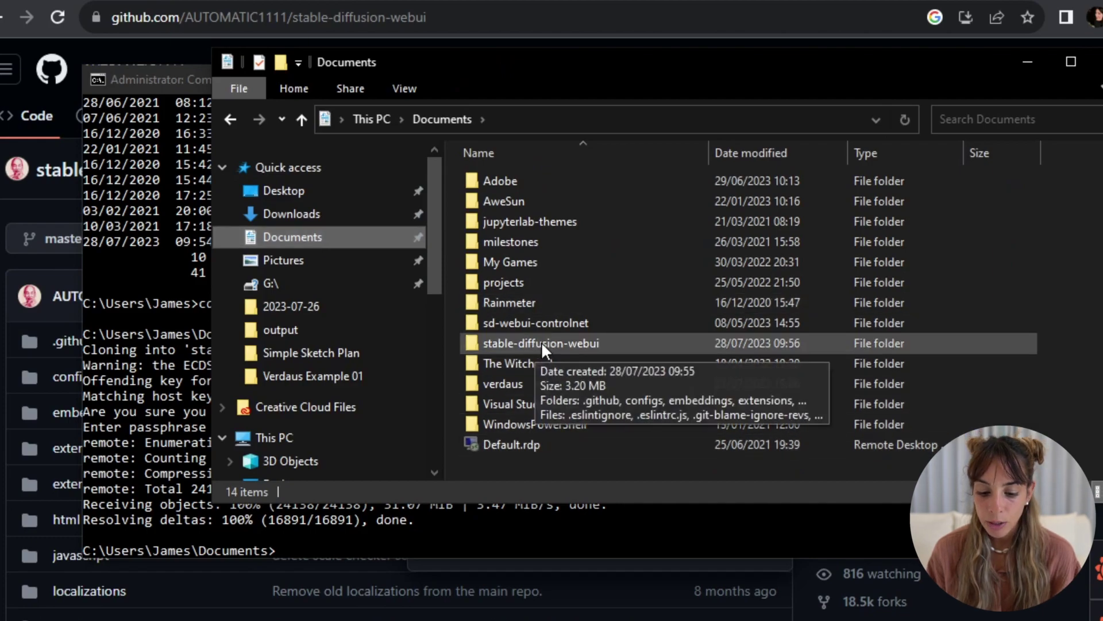
{"action": "double_click", "coordinate": [596, 341]}
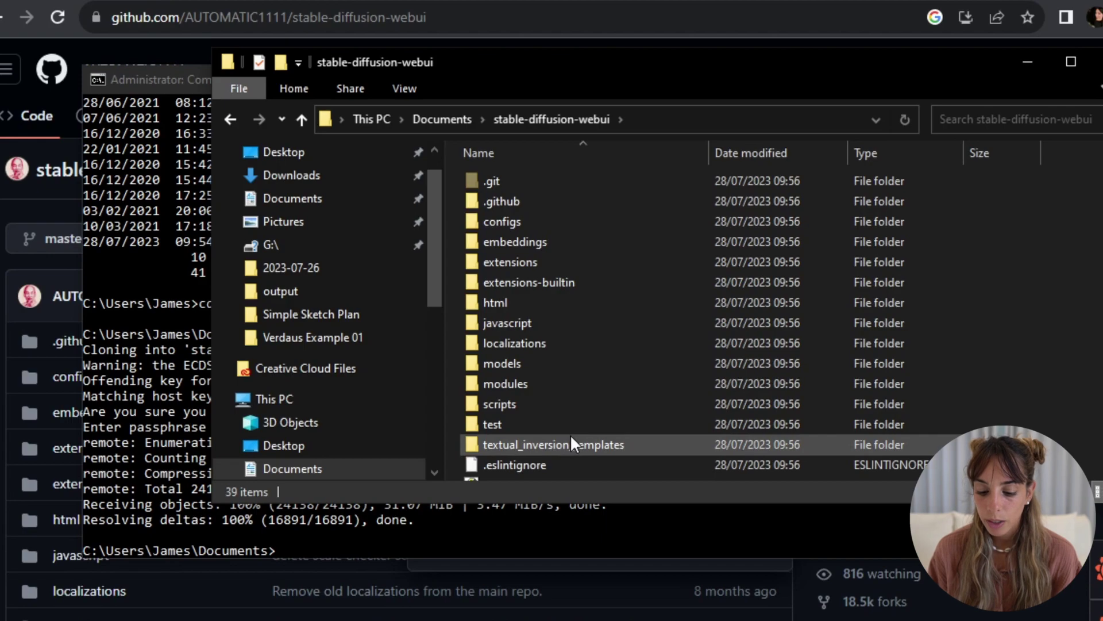
{"action": "scroll", "coordinate": [571, 444], "scroll_direction": "down", "scroll_amount": 1}
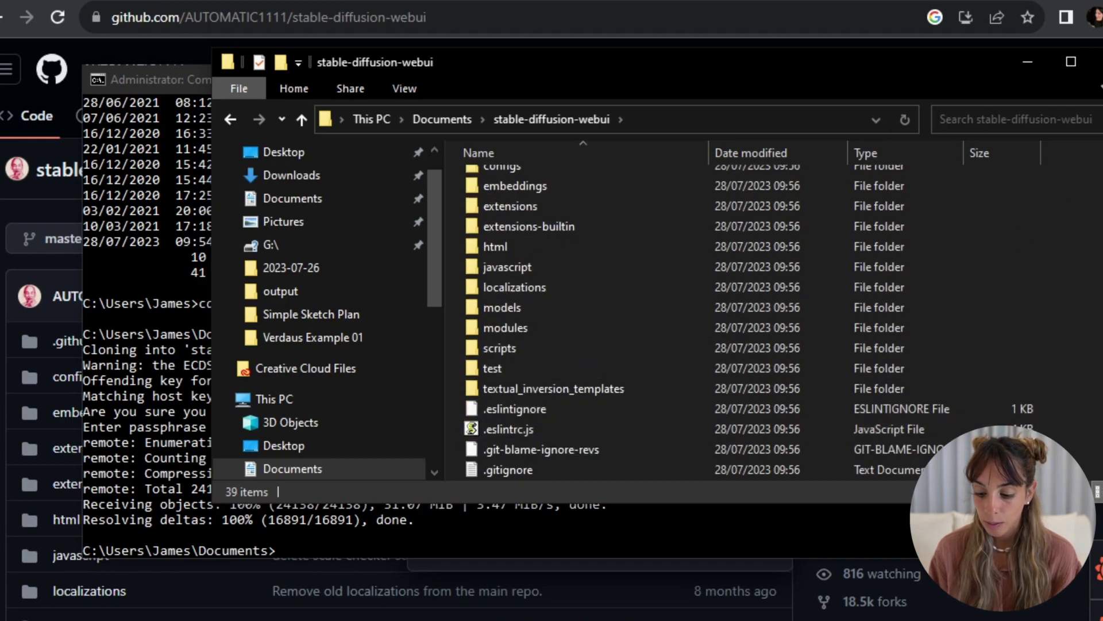
{"action": "scroll", "coordinate": [928, 198], "scroll_direction": "down", "scroll_amount": 6}
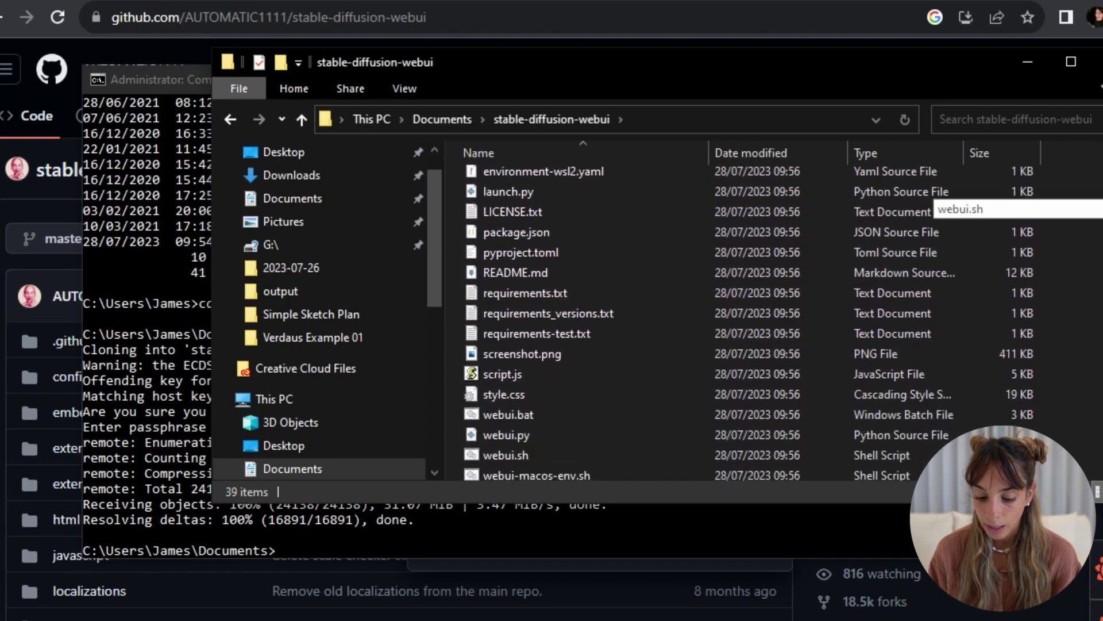
{"action": "scroll", "coordinate": [694, 413], "scroll_direction": "up", "scroll_amount": 8}
{"action": "left_click", "coordinate": [694, 409]}
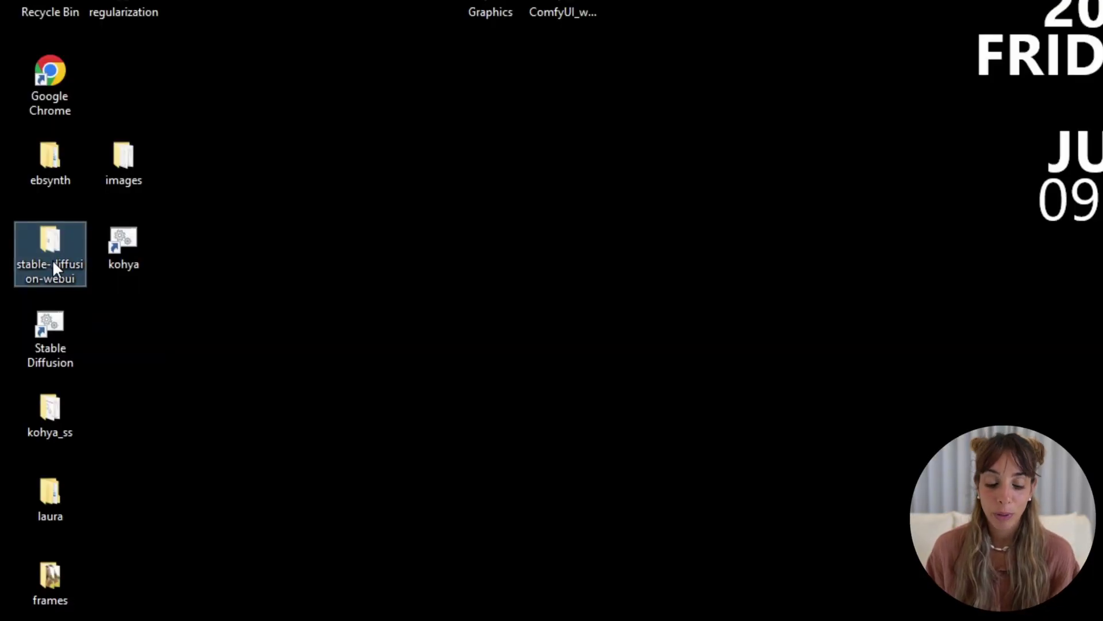
Step: In a new Command Prompt, list the home folder, then move to Desktop and list it
{"action": "key", "text": "super"}
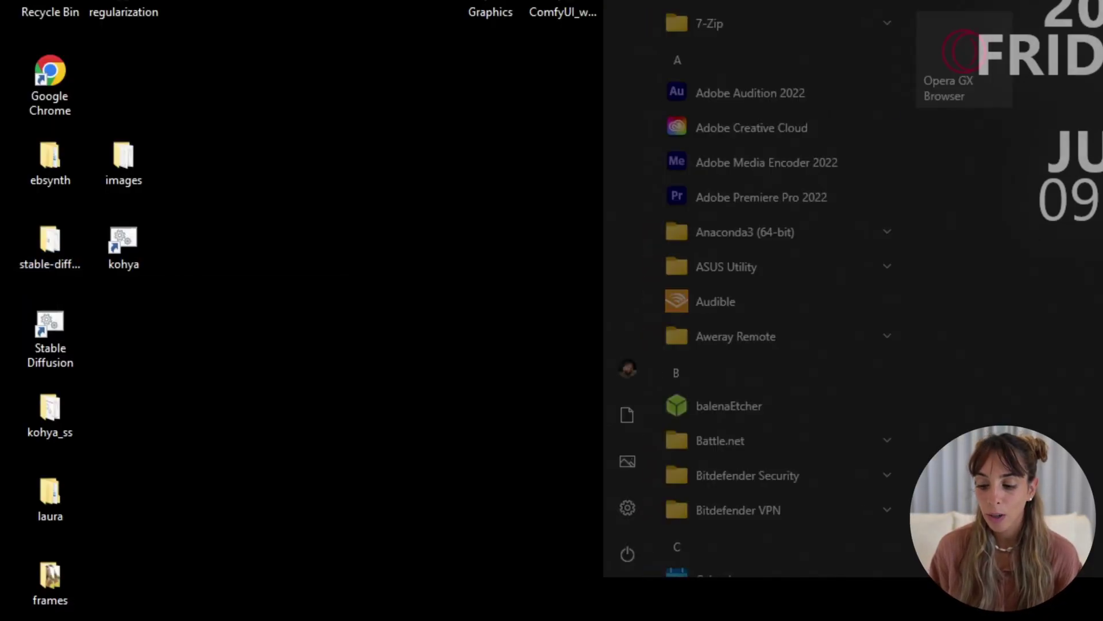
{"action": "type", "text": "com"}
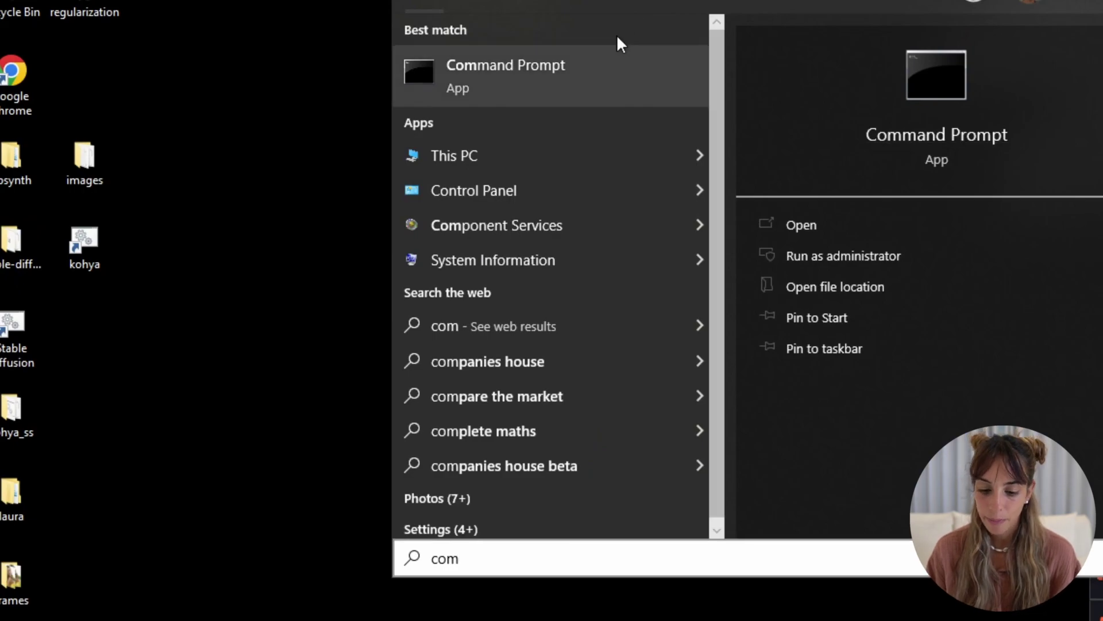
{"action": "left_click", "coordinate": [636, 69]}
{"action": "type", "text": "dir"}
{"action": "key", "text": "Return"}
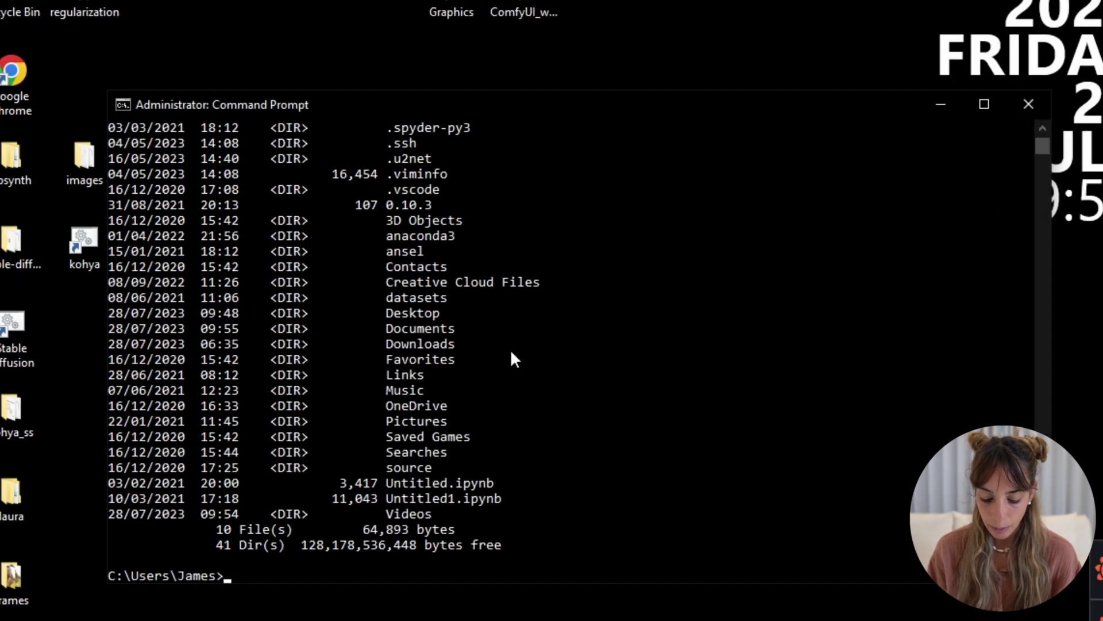
{"action": "type", "text": "cd des"}
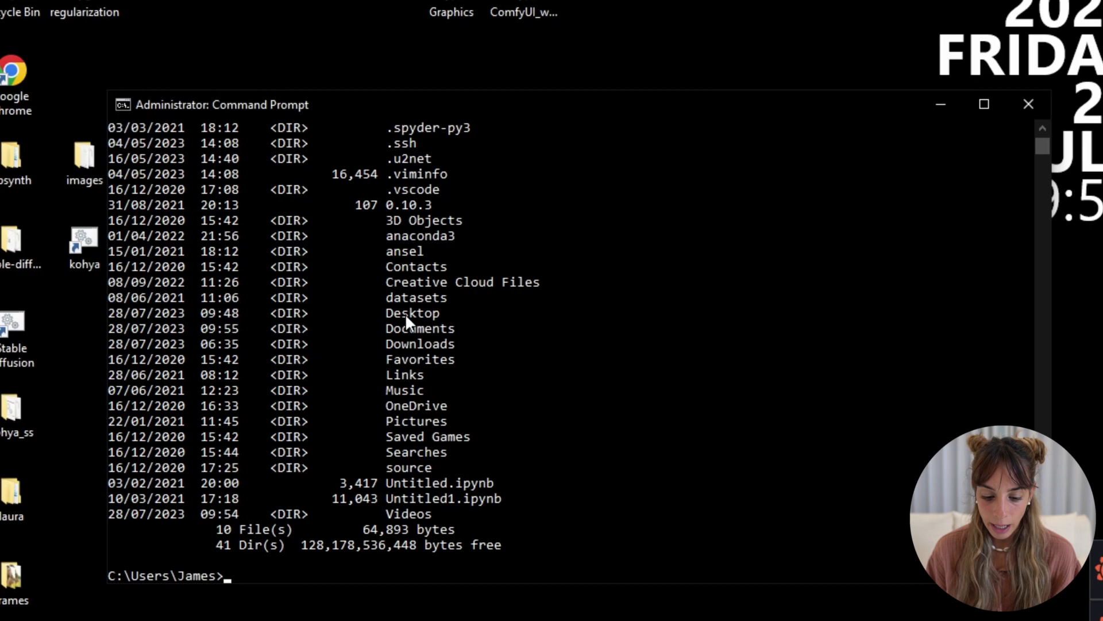
{"action": "type", "text": "ktop"}
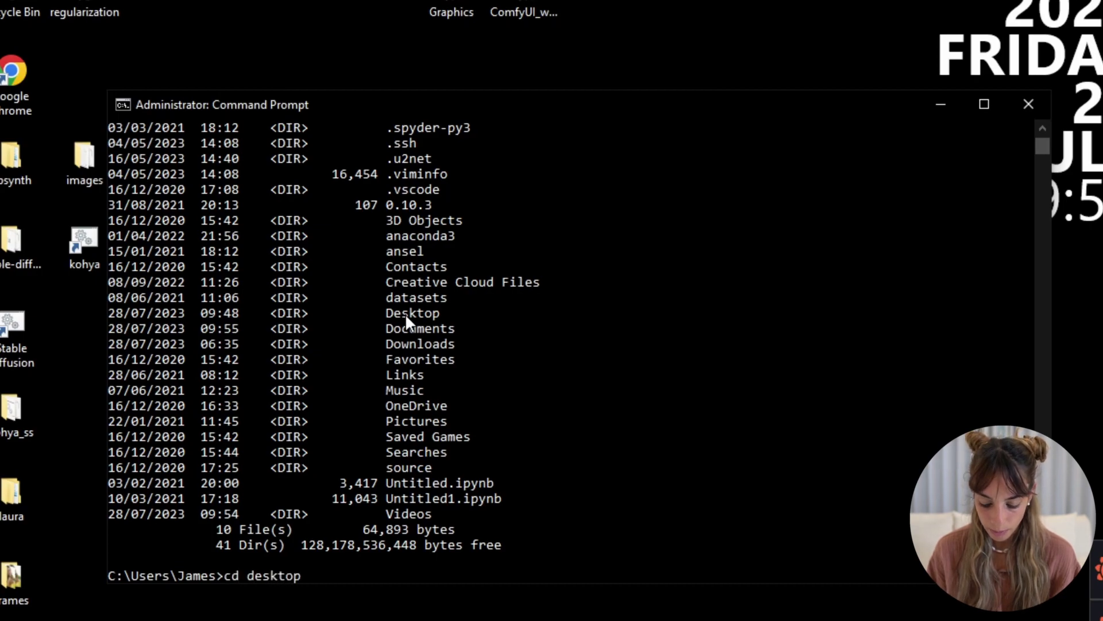
{"action": "key", "text": "Return"}
{"action": "type", "text": "dir"}
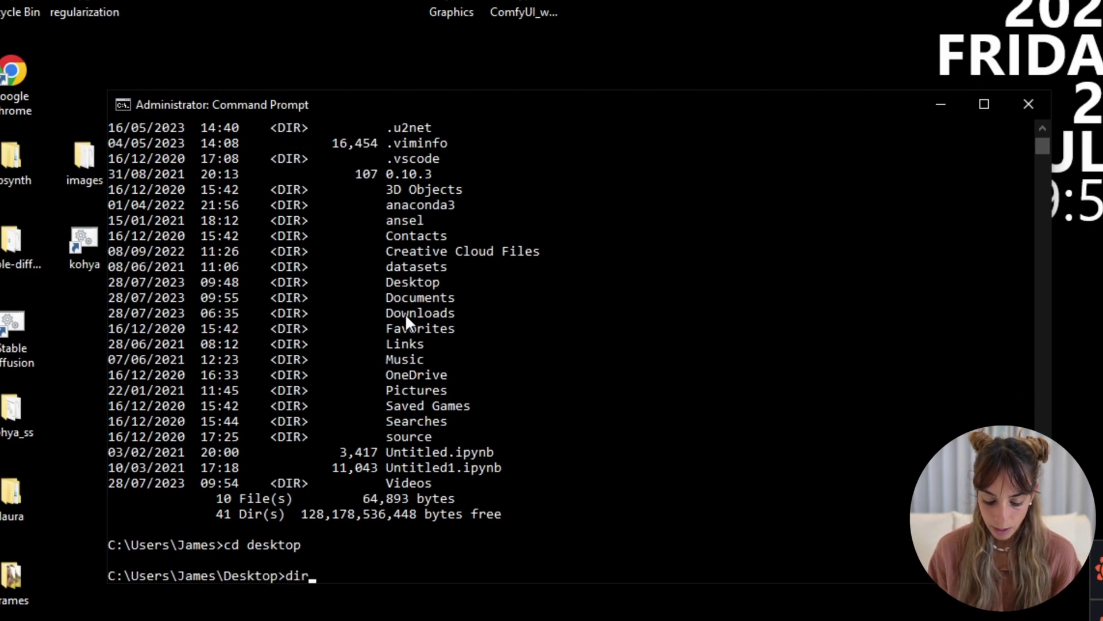
{"action": "key", "text": "Return"}
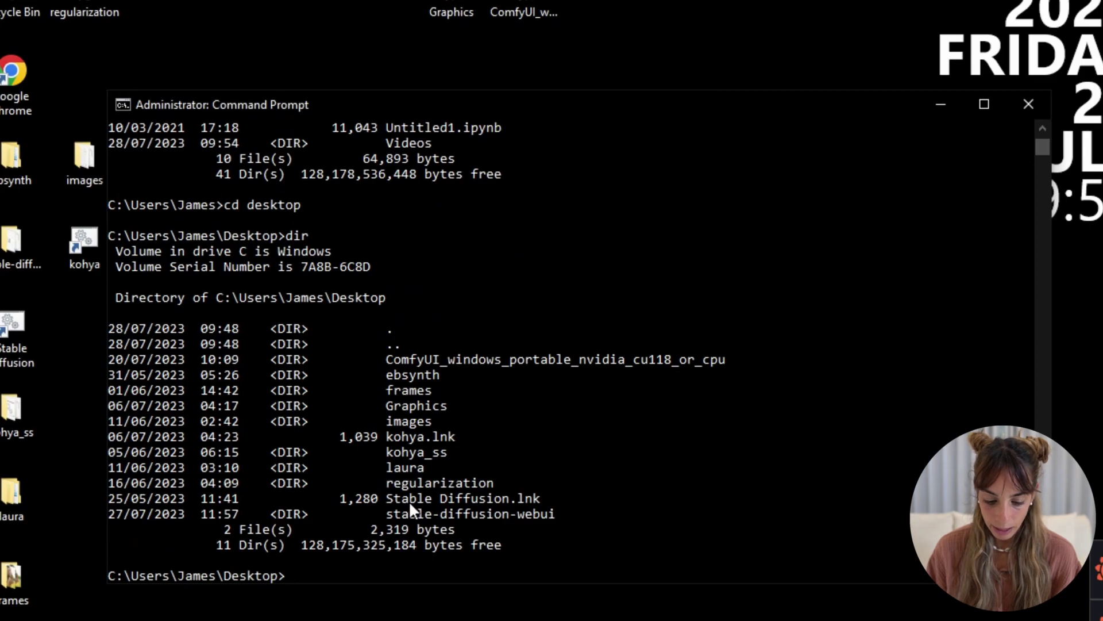
Step: Enter Desktop\stable-diffusion-webui, list it, and run git pull with the SSH passphrase
{"action": "type", "text": "c"}
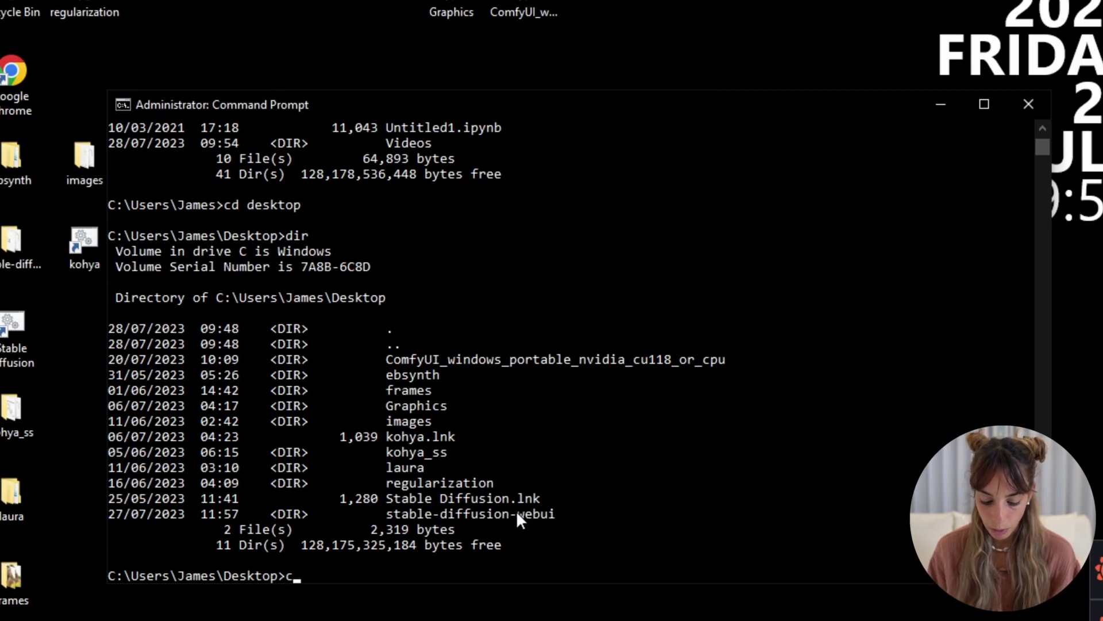
{"action": "type", "text": "d stable"}
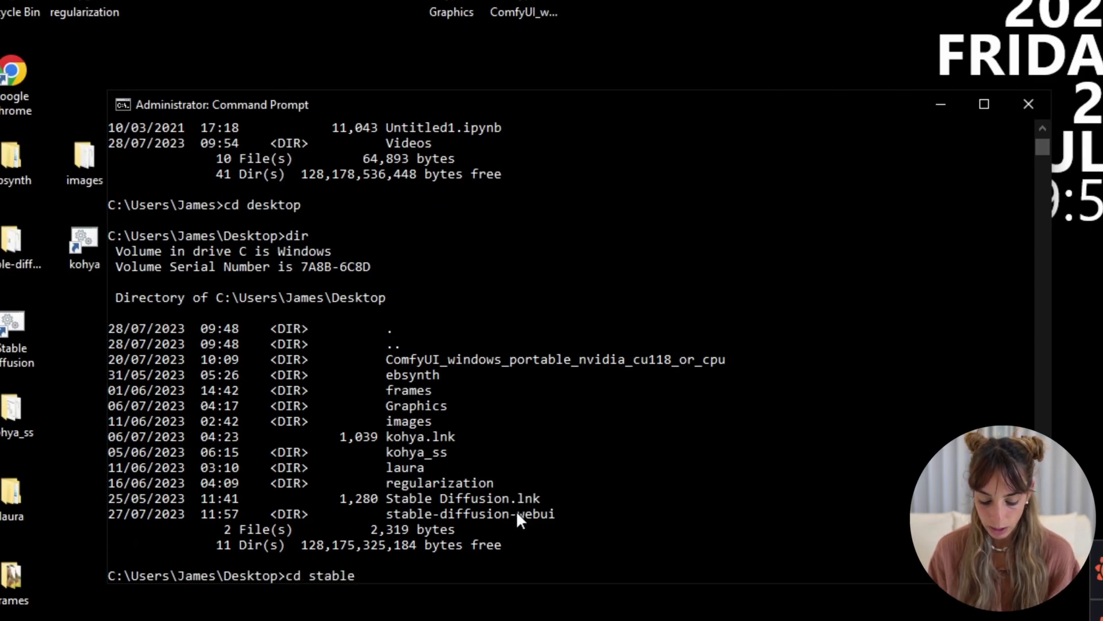
{"action": "type", "text": "-diffusion-webui"}
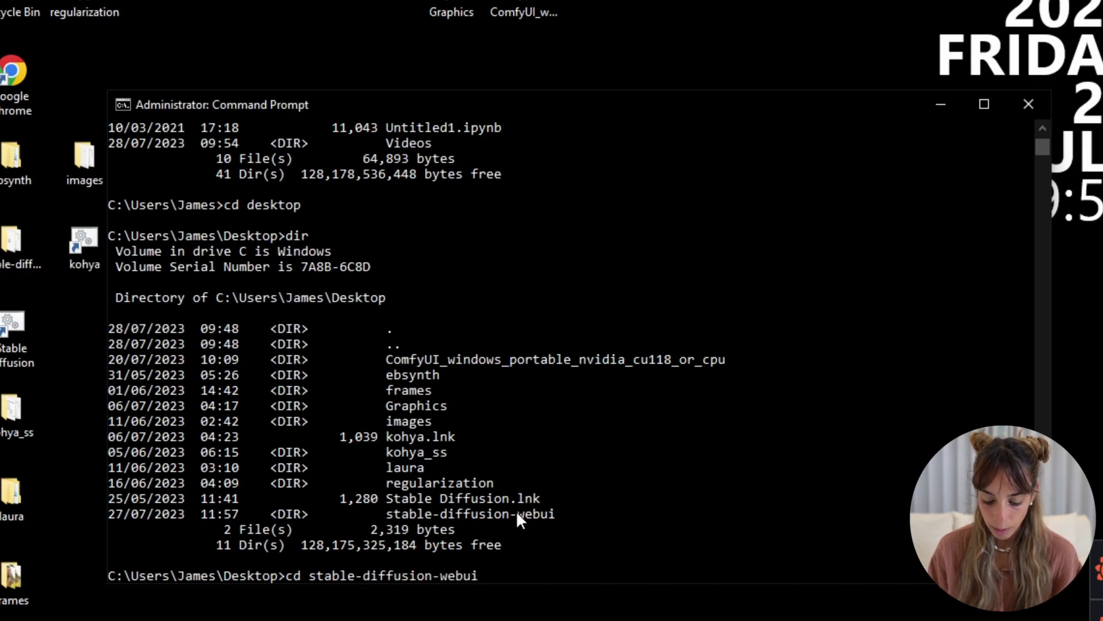
{"action": "key", "text": "Return"}
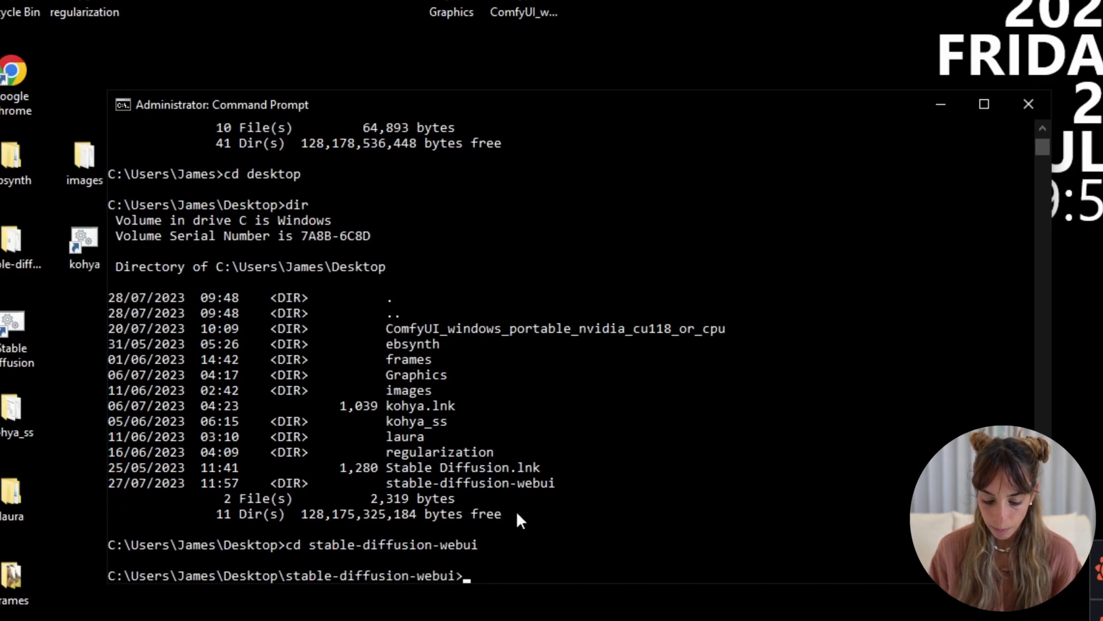
{"action": "type", "text": "dir"}
{"action": "key", "text": "Return"}
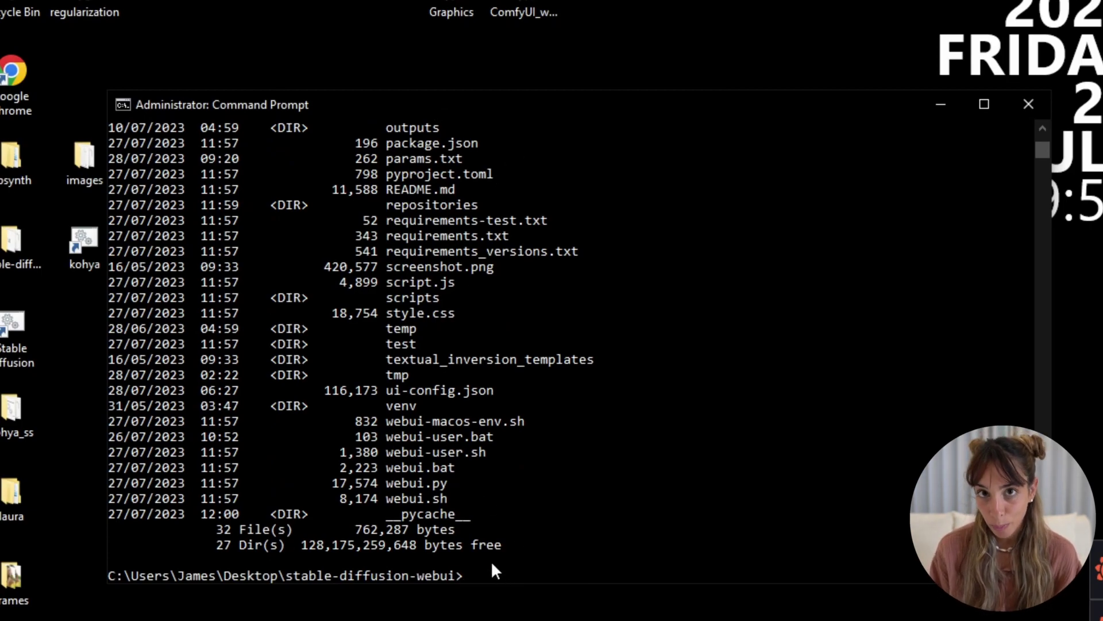
{"action": "type", "text": "git pull"}
{"action": "key", "text": "Return"}
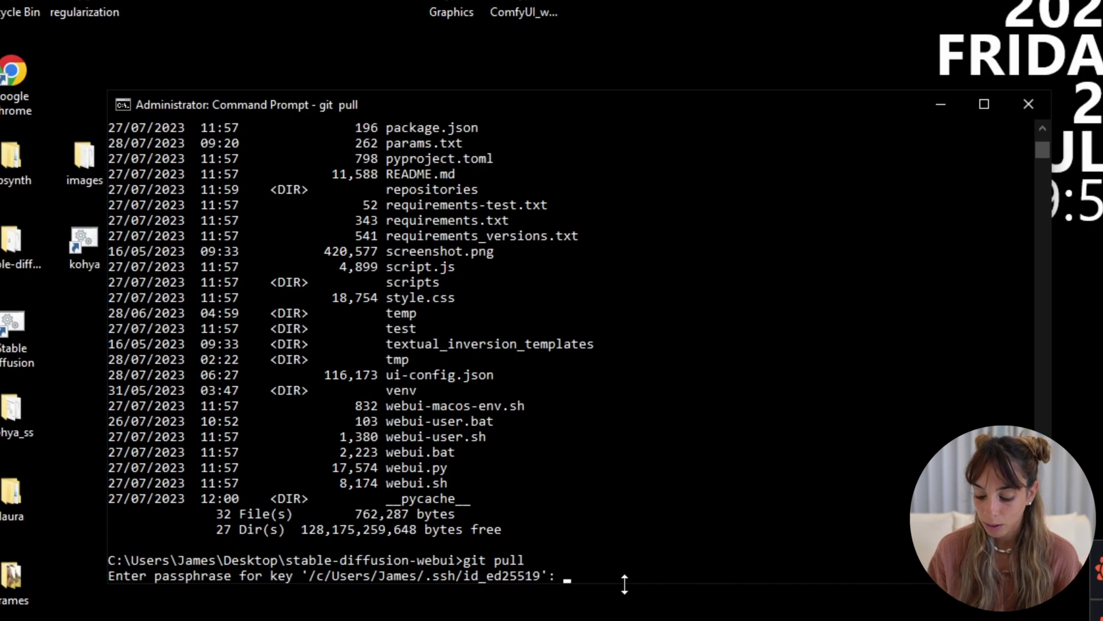
{"action": "key", "text": "Return"}
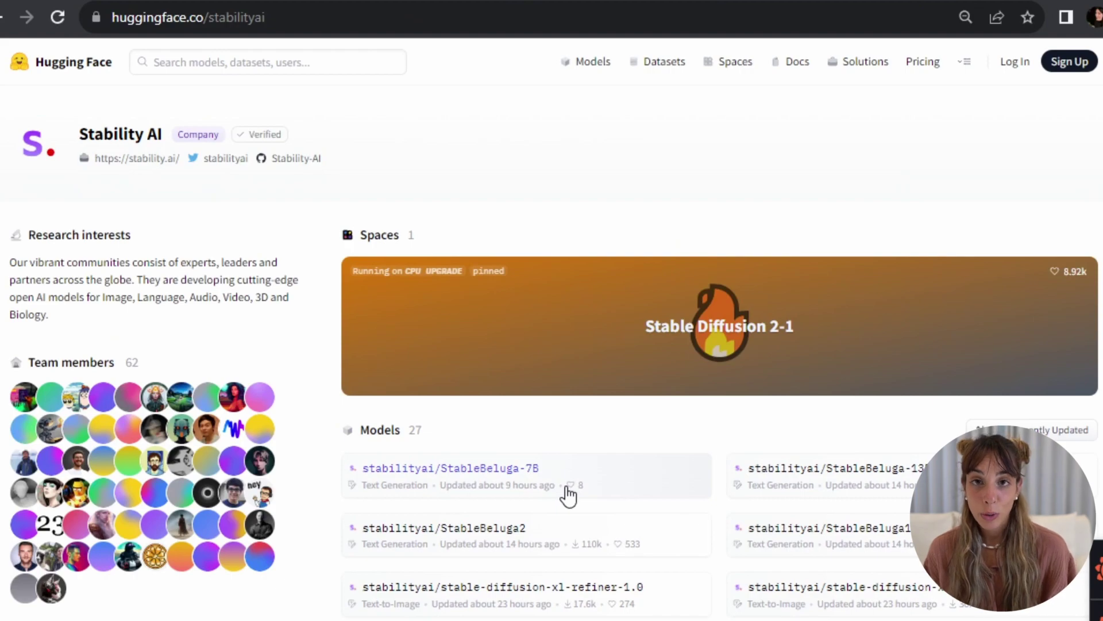
Step: Browse the Files and versions list of stabilityai's stable-diffusion-xl-base-1.0 repository
{"action": "scroll", "coordinate": [569, 494], "scroll_direction": "down", "scroll_amount": 2}
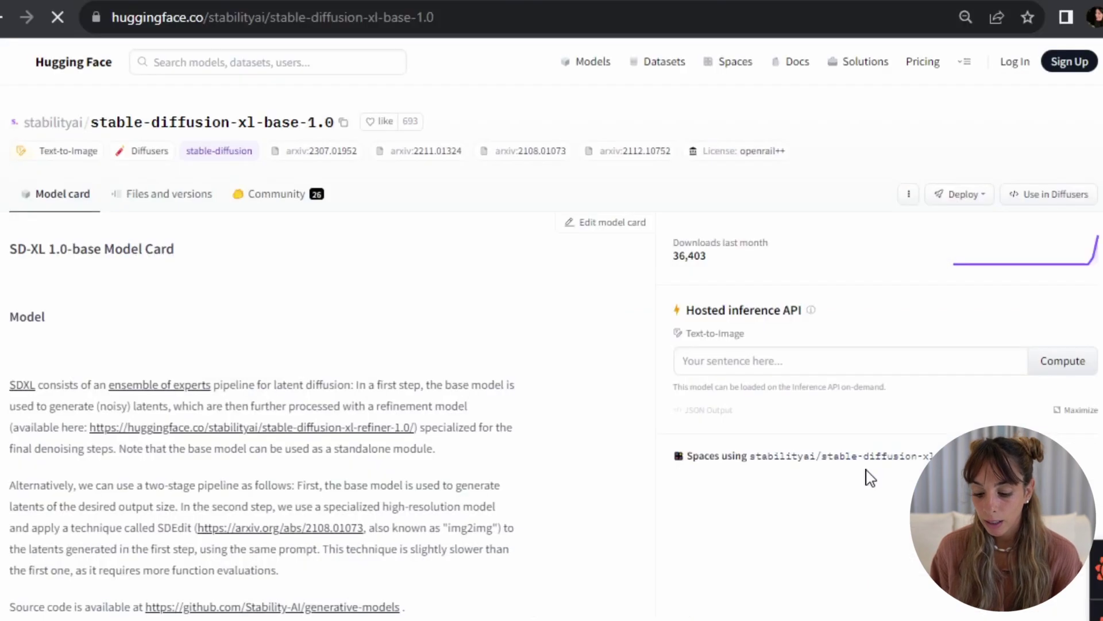
{"action": "left_click", "coordinate": [145, 198]}
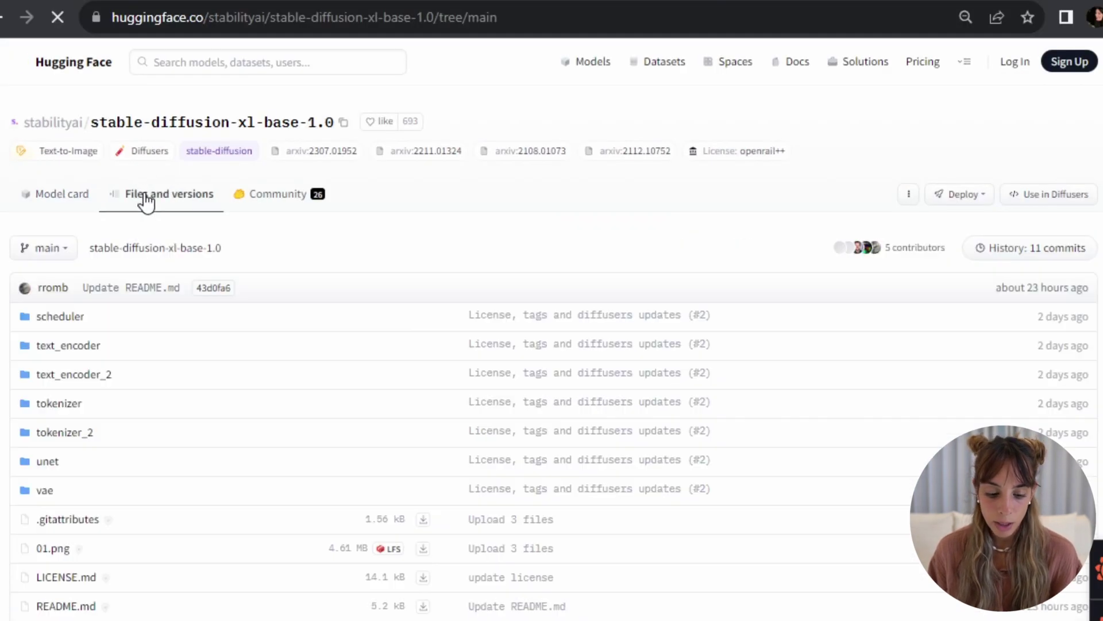
{"action": "scroll", "coordinate": [160, 205], "scroll_direction": "down", "scroll_amount": 3}
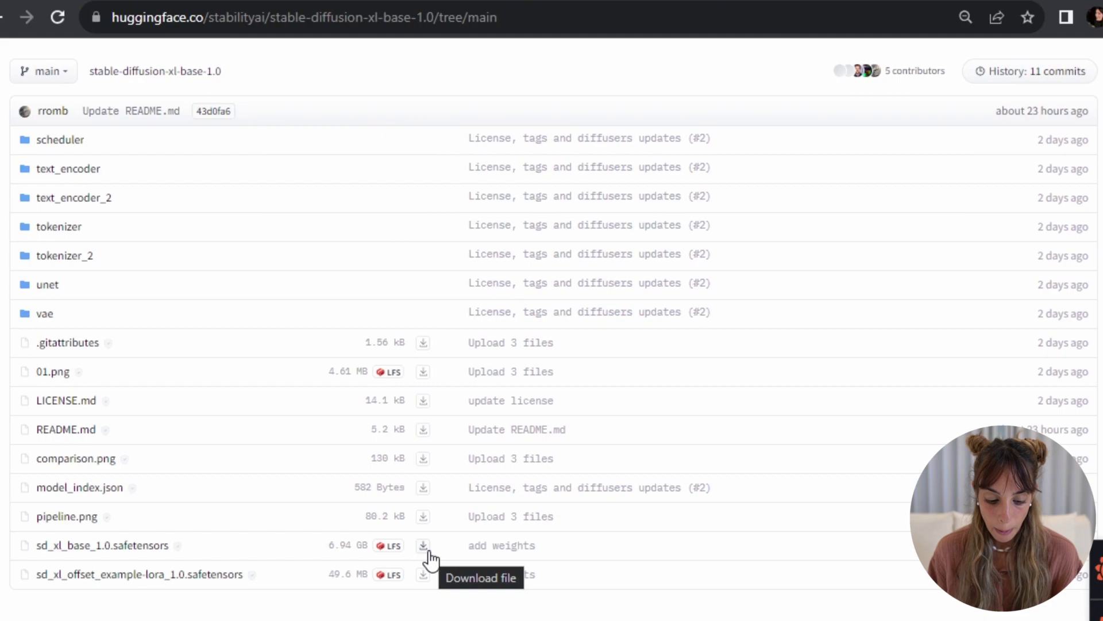
{"action": "scroll", "coordinate": [426, 556], "scroll_direction": "up", "scroll_amount": 3}
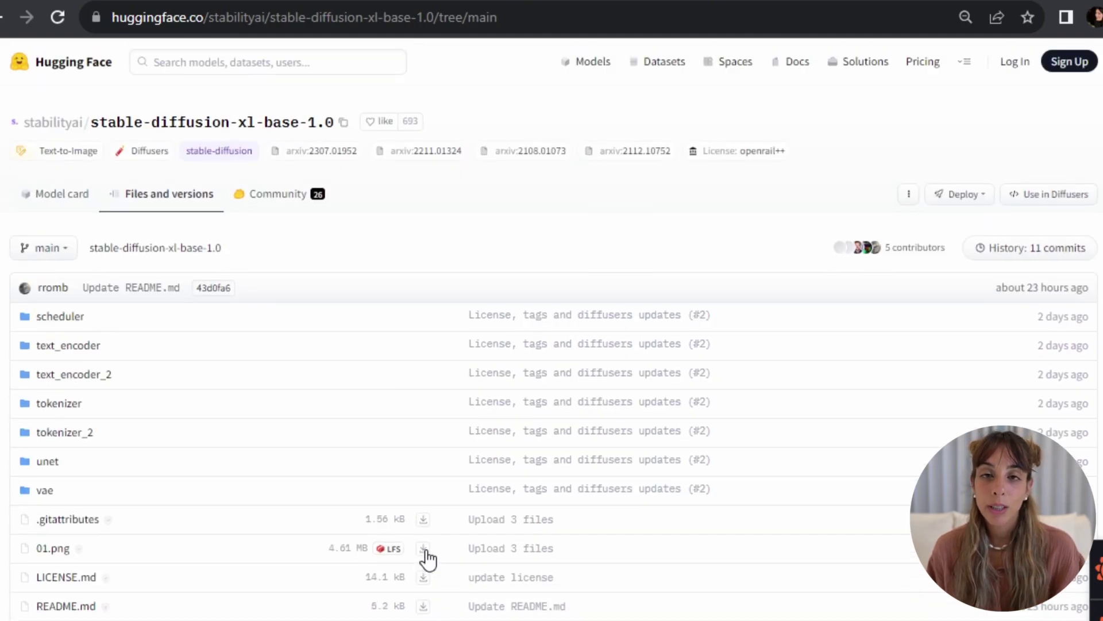
Step: Browse the Files and versions list of stable-diffusion-xl-refiner-1.0
{"action": "left_click", "coordinate": [65, 130]}
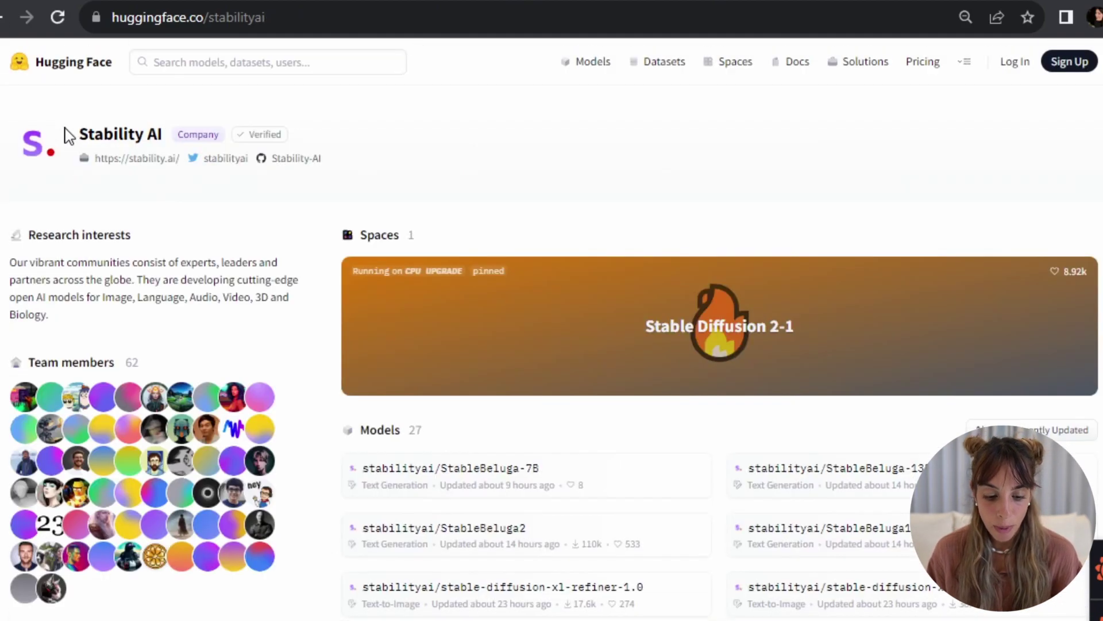
{"action": "scroll", "coordinate": [557, 471], "scroll_direction": "down", "scroll_amount": 2}
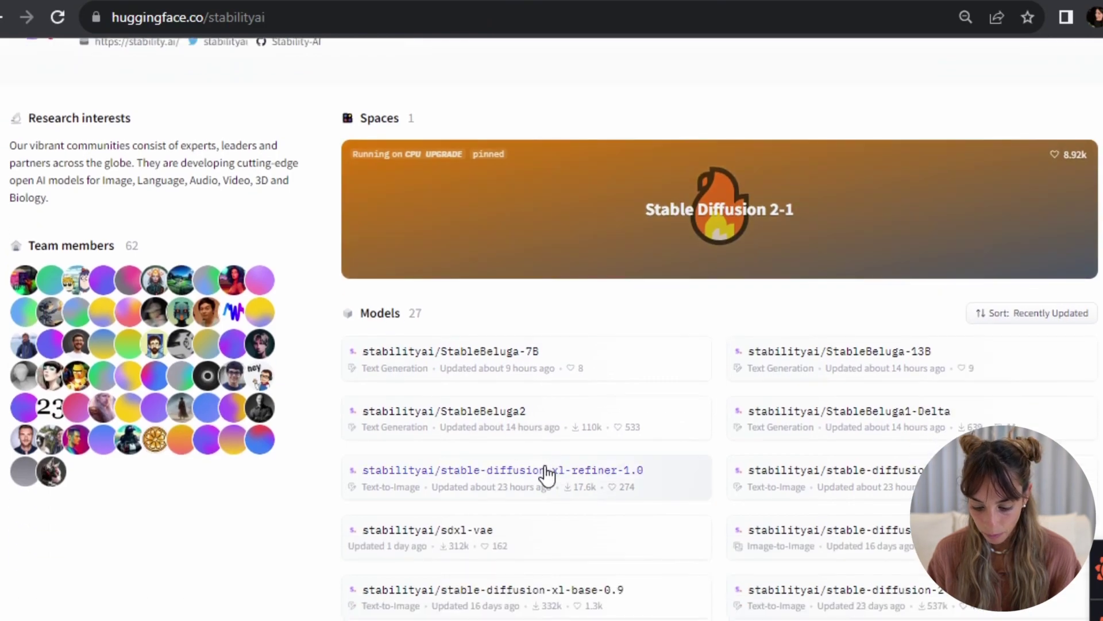
{"action": "left_click", "coordinate": [547, 474]}
{"action": "scroll", "coordinate": [322, 390], "scroll_direction": "down", "scroll_amount": 1}
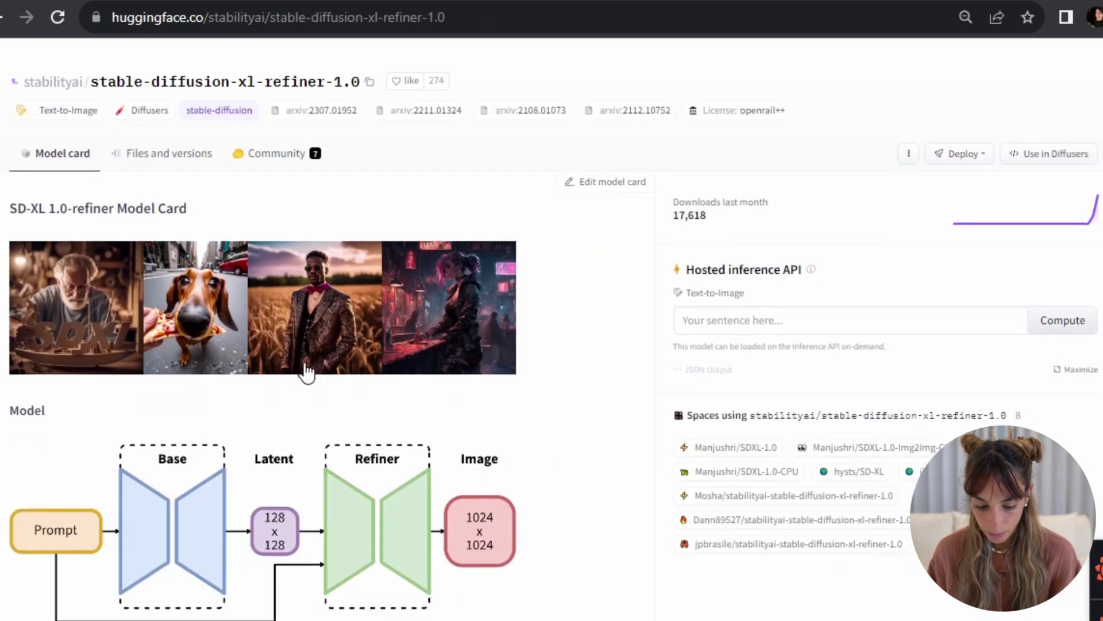
{"action": "left_click", "coordinate": [165, 162]}
{"action": "scroll", "coordinate": [167, 368], "scroll_direction": "down", "scroll_amount": 1}
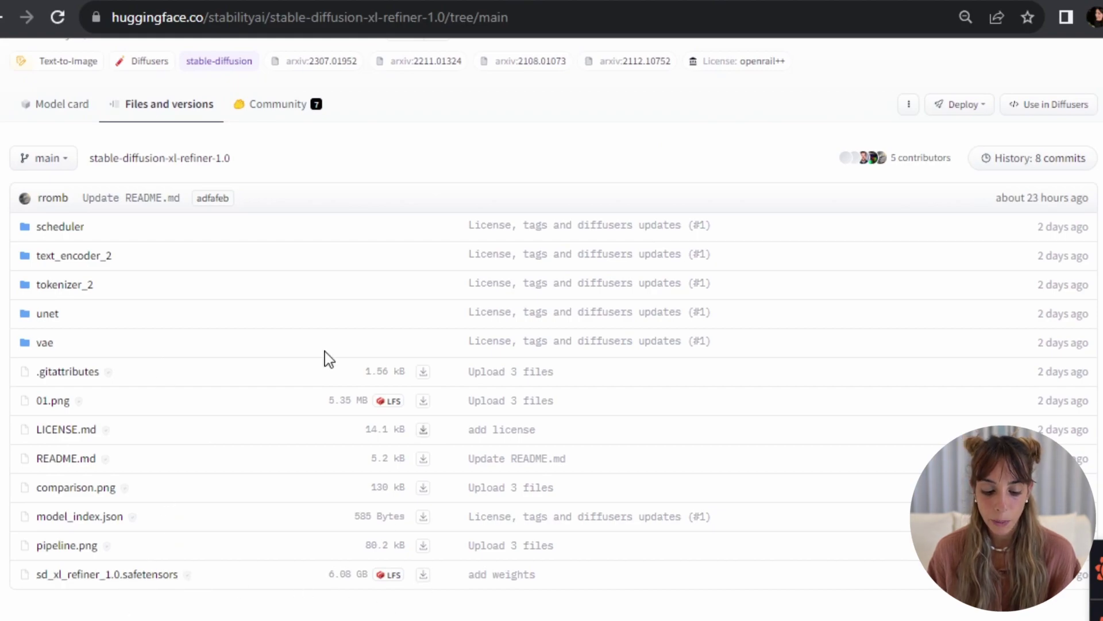
{"action": "scroll", "coordinate": [128, 111], "scroll_direction": "up", "scroll_amount": 2}
Step: Open the vae folder in stable-diffusion-xl-base-1.0's files
{"action": "left_click", "coordinate": [76, 124]}
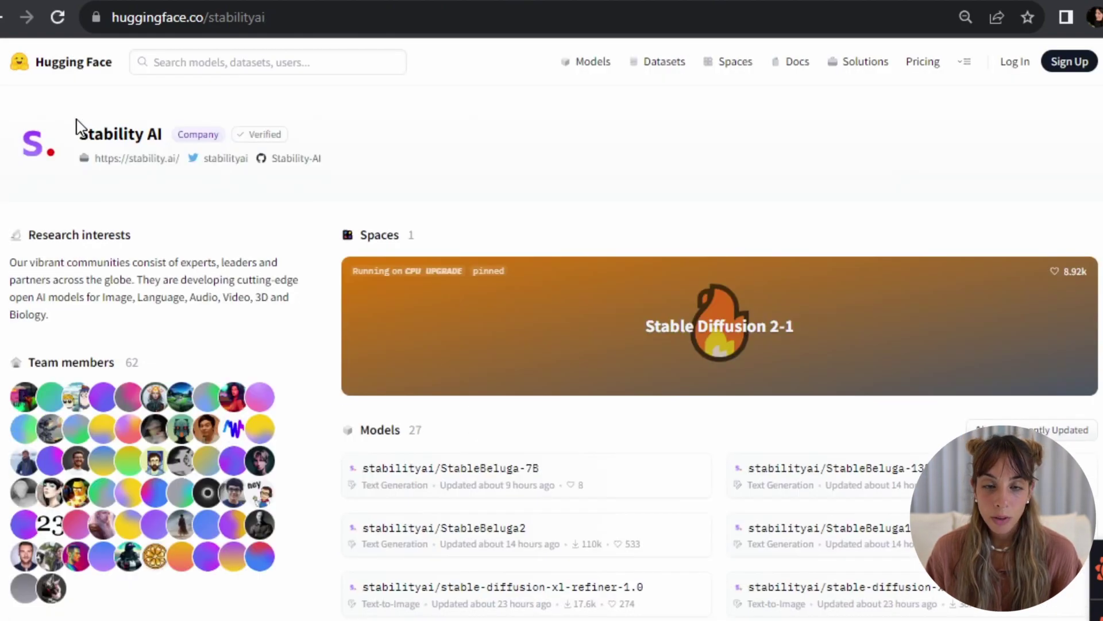
{"action": "scroll", "coordinate": [421, 417], "scroll_direction": "down", "scroll_amount": 3}
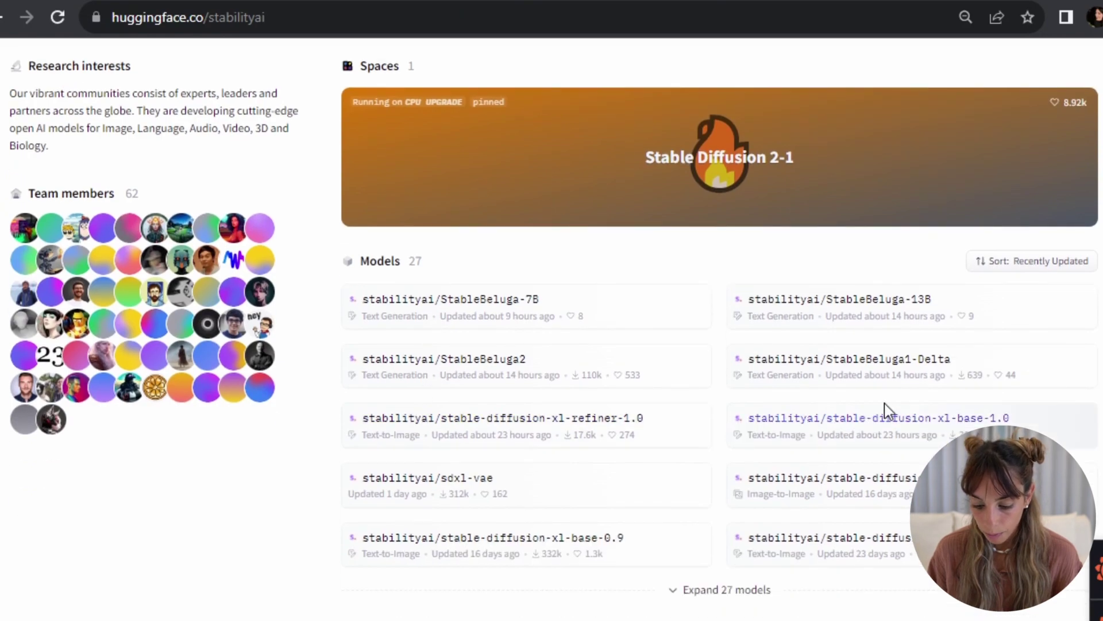
{"action": "left_click", "coordinate": [842, 432]}
{"action": "left_click", "coordinate": [201, 194]}
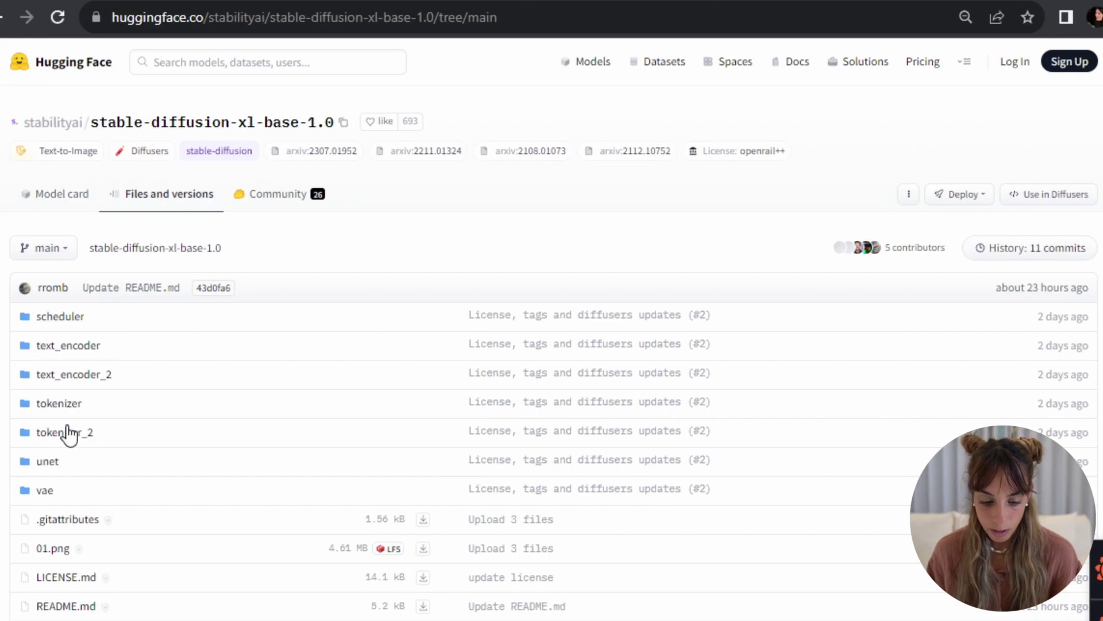
{"action": "left_click", "coordinate": [46, 493]}
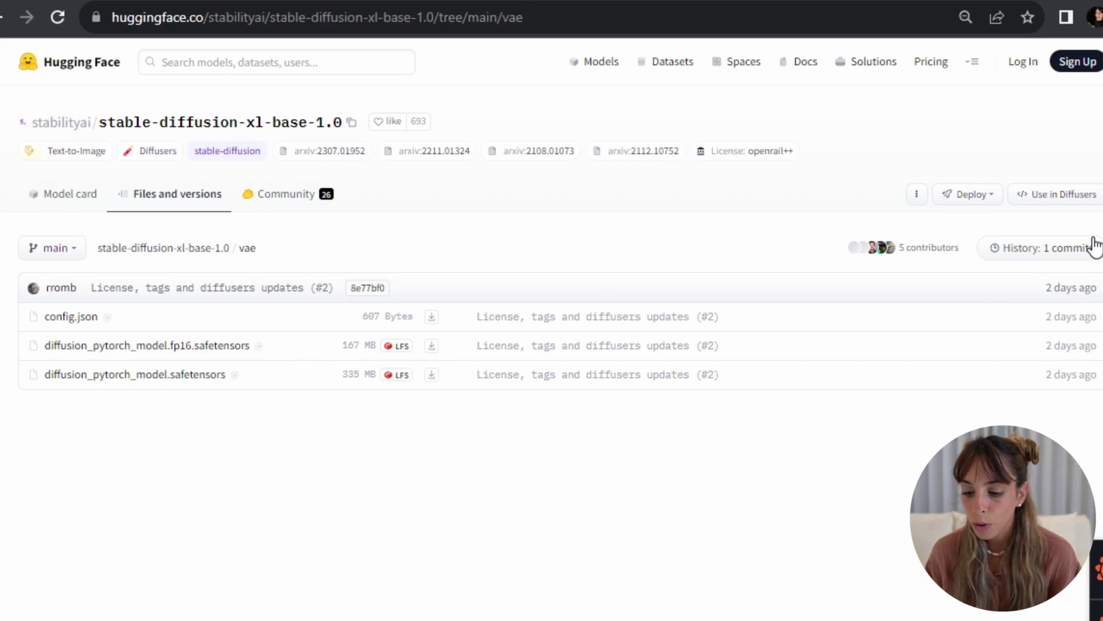
Step: Check sd_xl_base_1.0 and sd_xl_refiner_1.0 safetensors in models\Stable-diffusion
{"action": "left_click", "coordinate": [994, 224]}
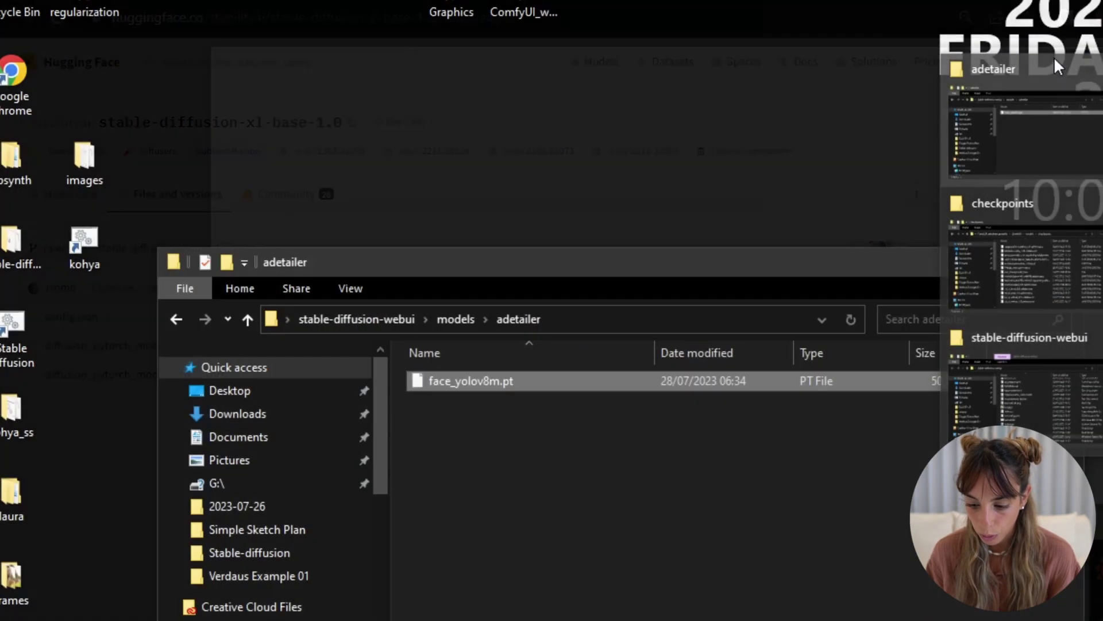
{"action": "left_click", "coordinate": [993, 364]}
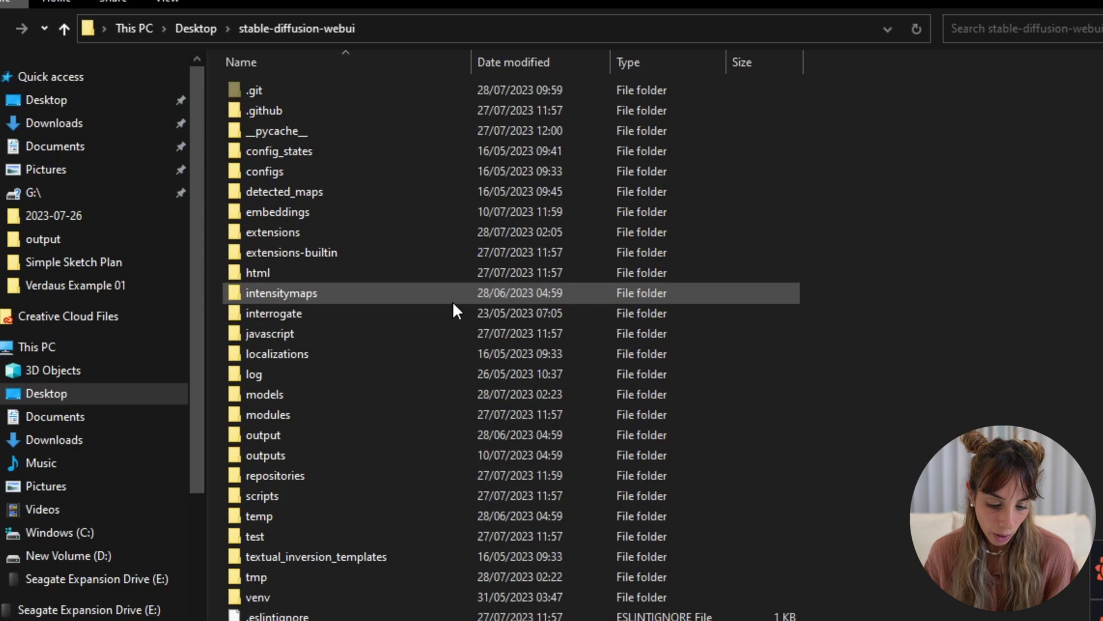
{"action": "double_click", "coordinate": [269, 395]}
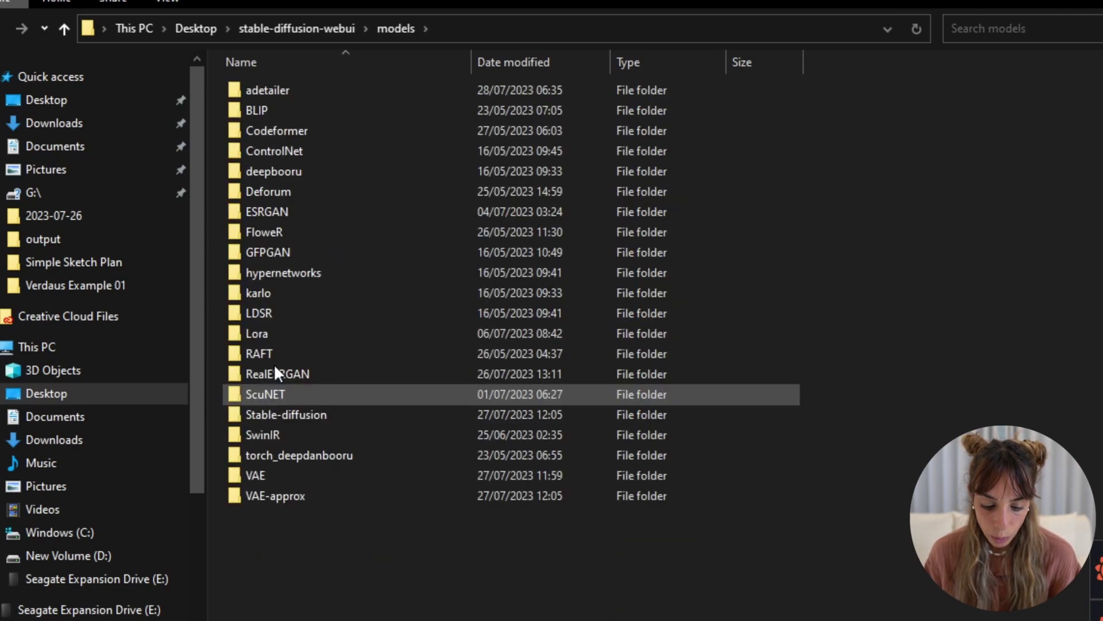
{"action": "double_click", "coordinate": [265, 414]}
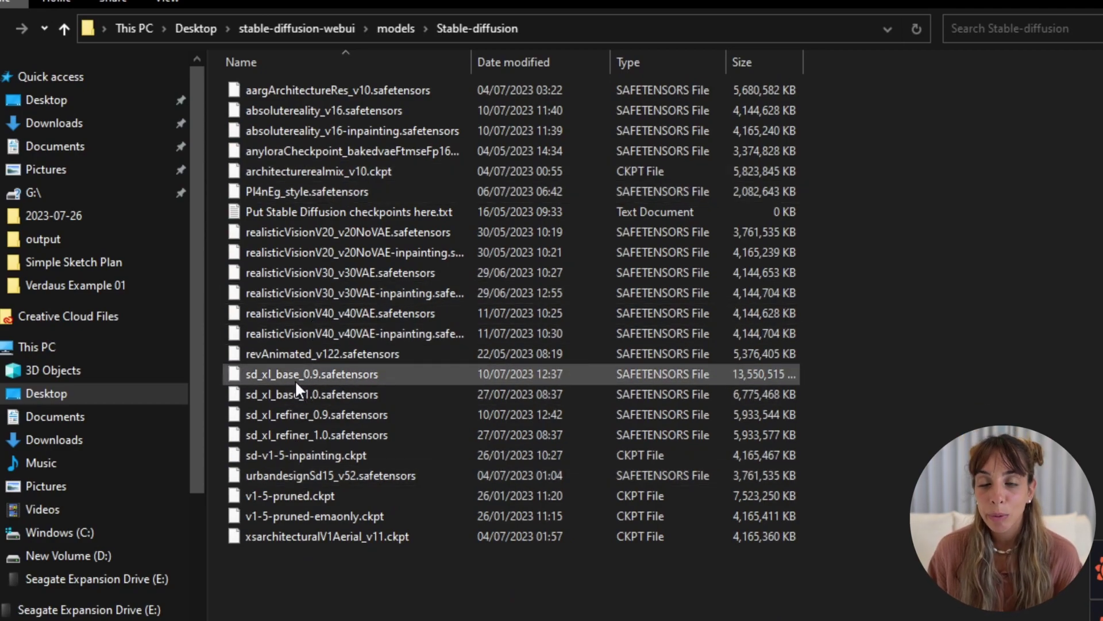
{"action": "left_click", "coordinate": [303, 436]}
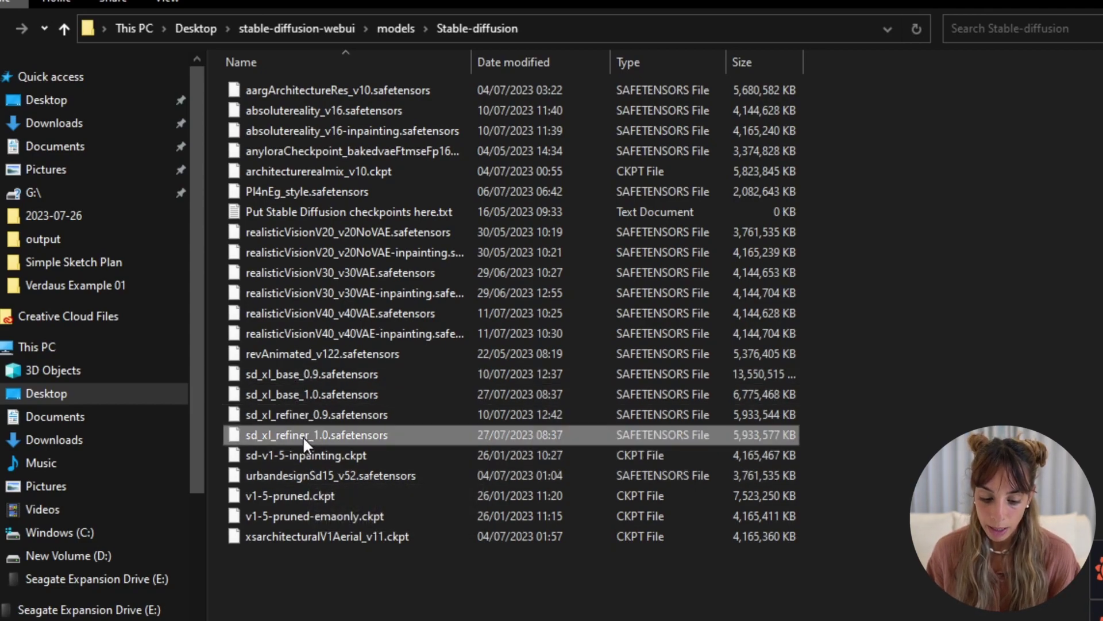
{"action": "left_click", "coordinate": [336, 393]}
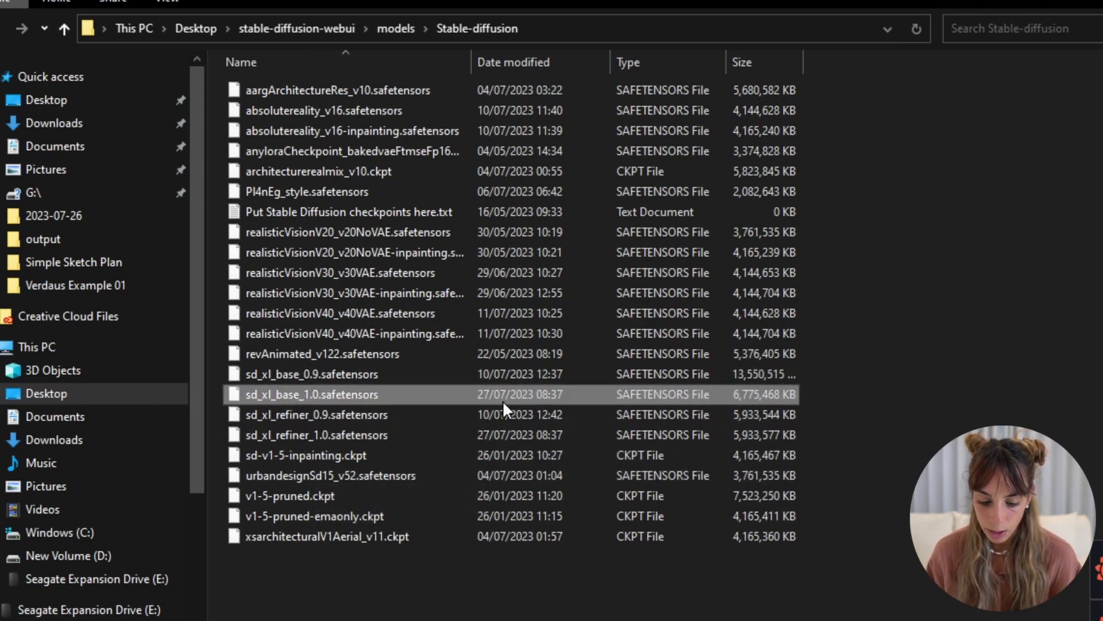
Step: Check that sdxl_vae.safetensors is in models\VAE
{"action": "left_click", "coordinate": [398, 29]}
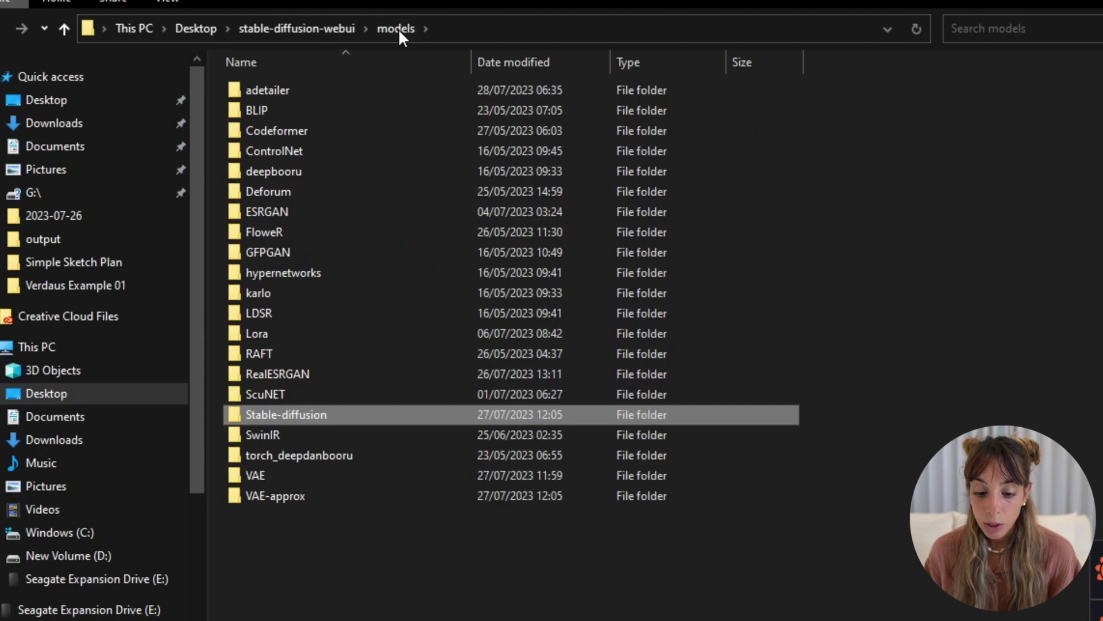
{"action": "double_click", "coordinate": [278, 477]}
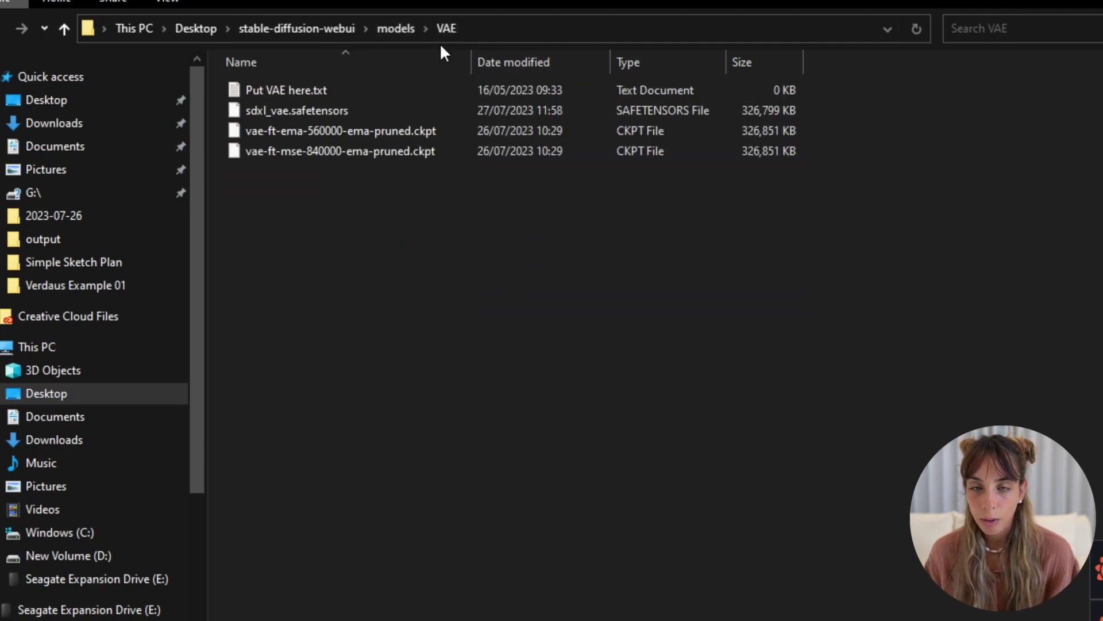
{"action": "left_click", "coordinate": [294, 112]}
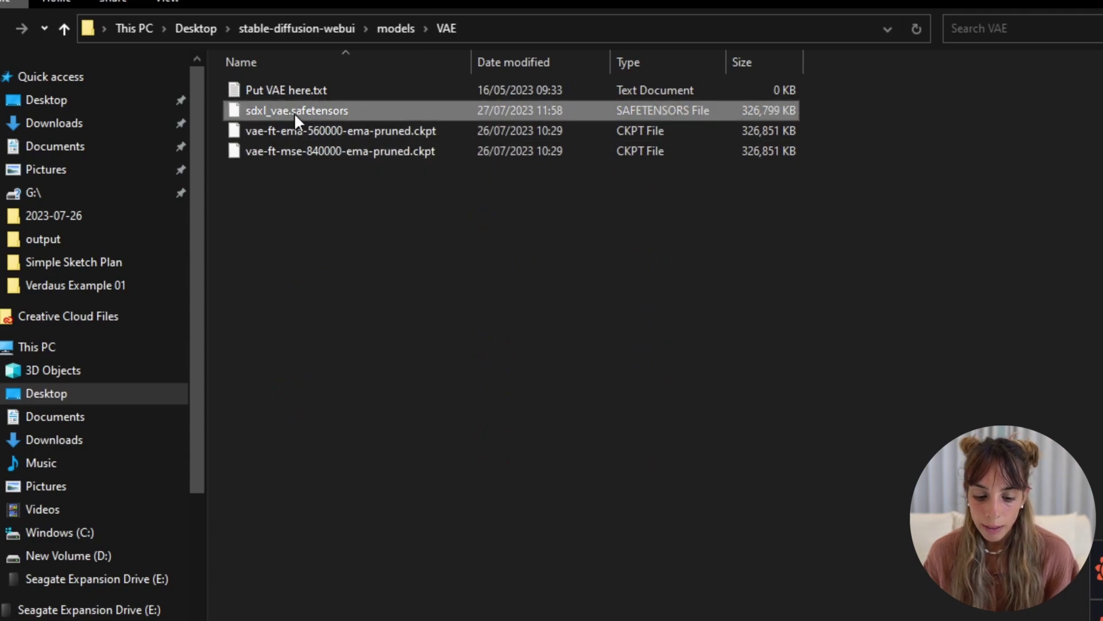
{"action": "left_click", "coordinate": [445, 289]}
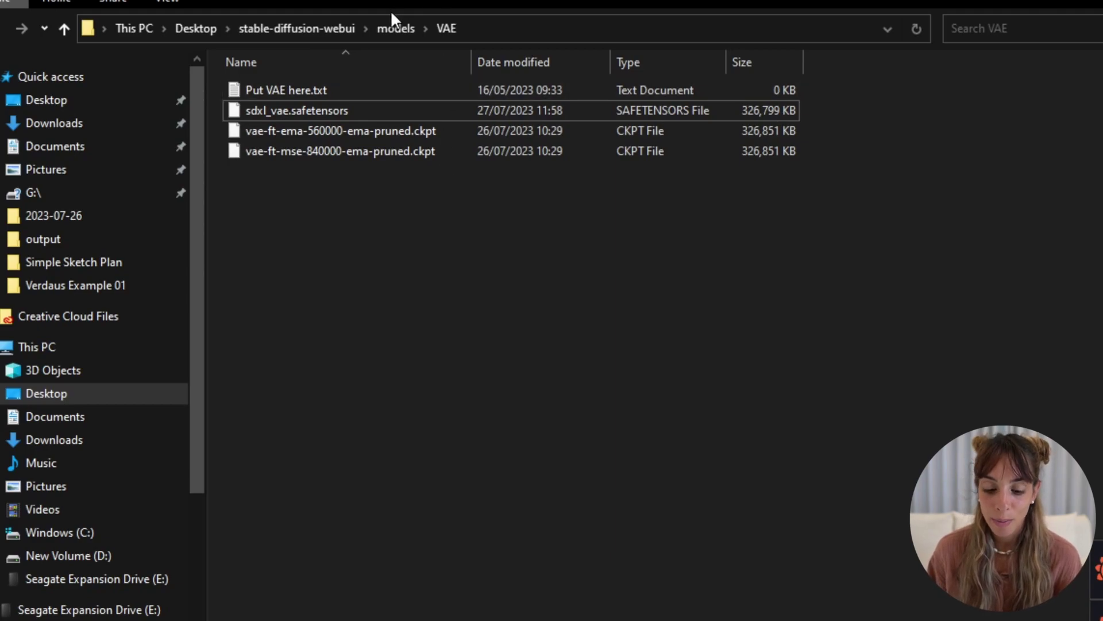
Step: Return to stable-diffusion-webui and run webui-user.bat to start the web UI
{"action": "left_click", "coordinate": [386, 33]}
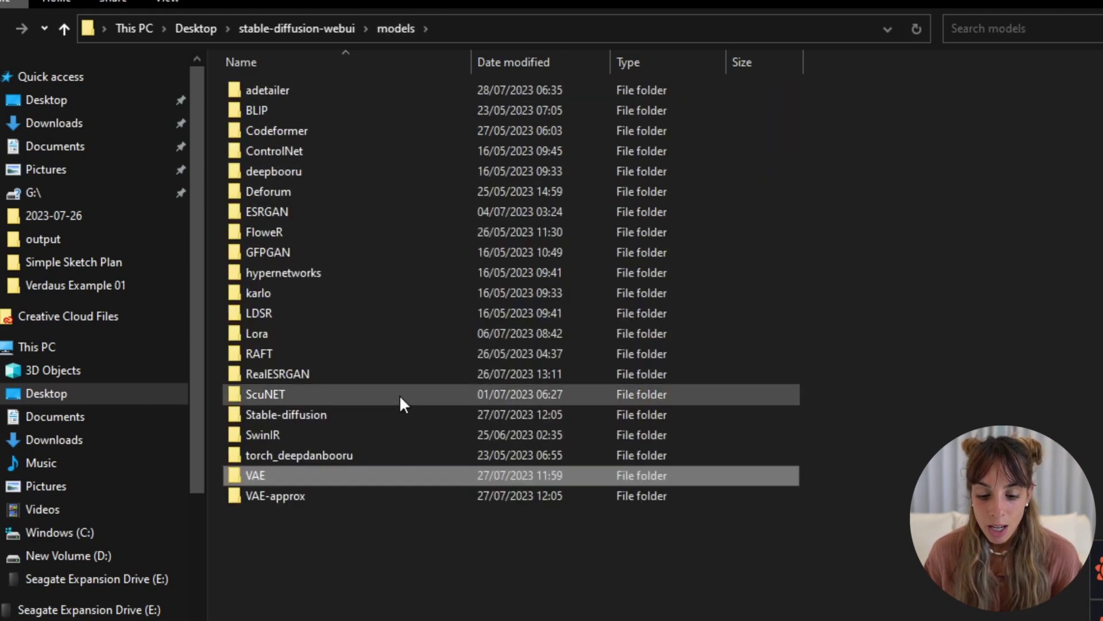
{"action": "left_click", "coordinate": [321, 609]}
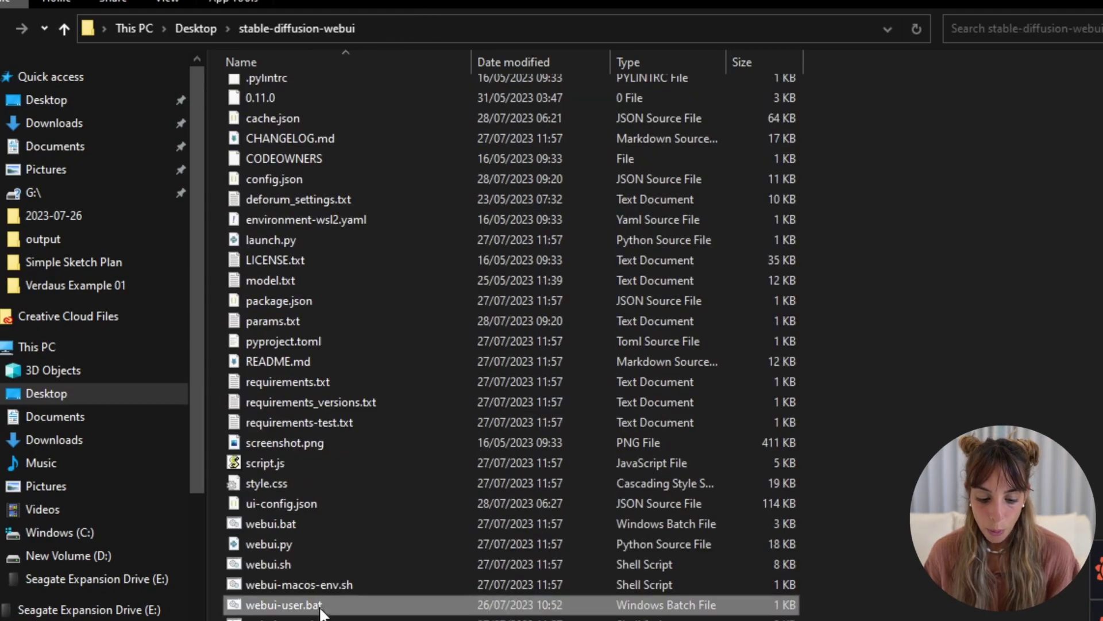
{"action": "double_click", "coordinate": [321, 609]}
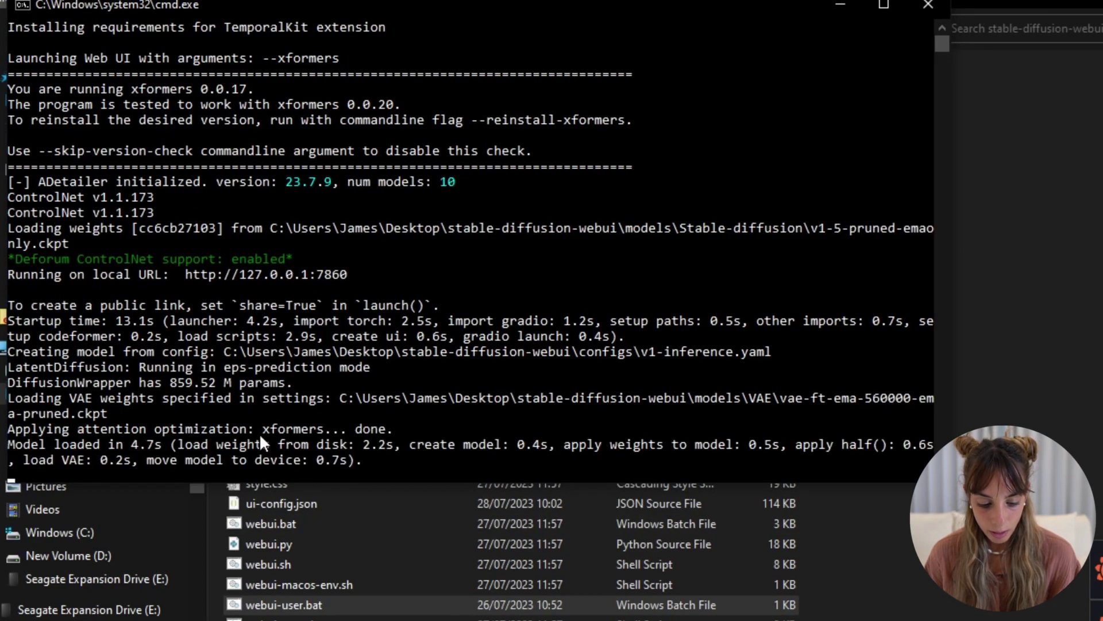
{"action": "left_click_drag", "start_coordinate": [345, 275], "coordinate": [326, 274]}
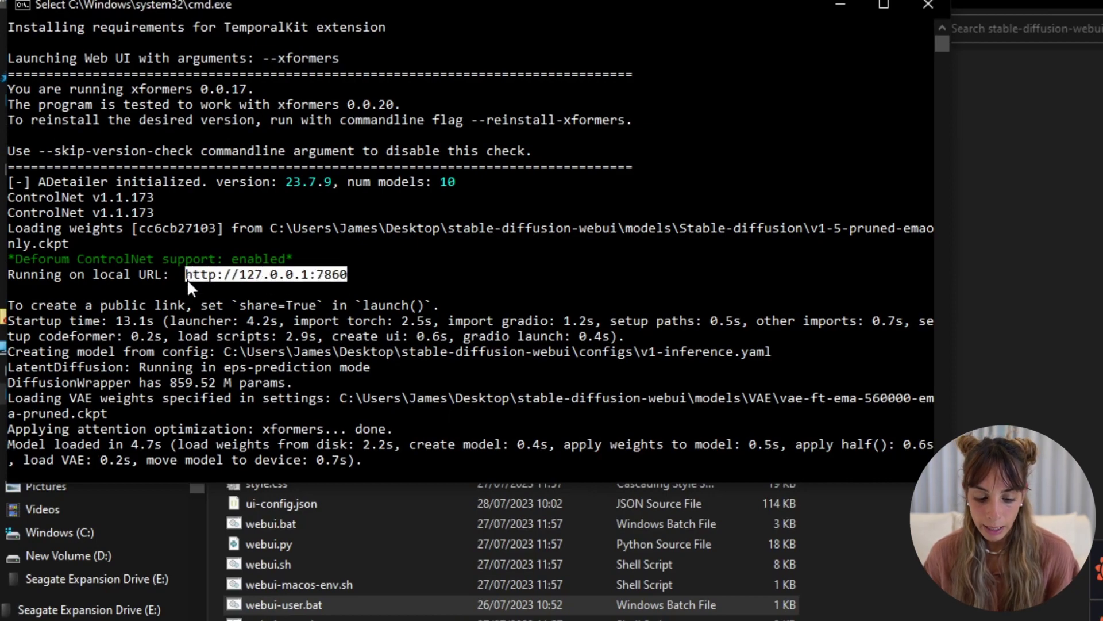
{"action": "key", "text": "ctrl+c"}
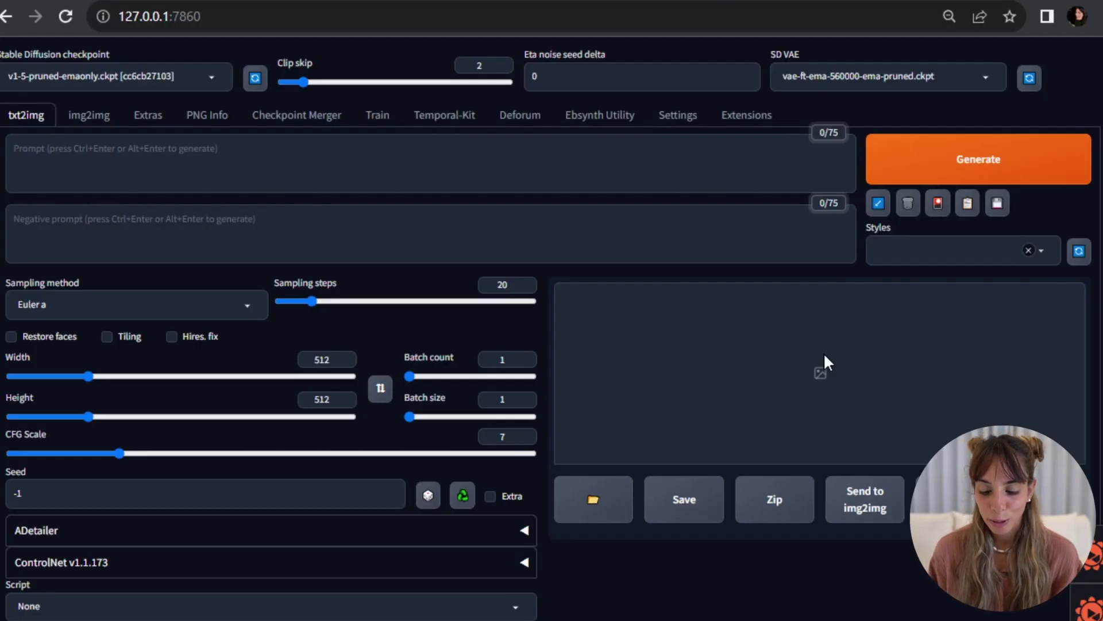
Step: Select sd_xl_base_1.0.safetensors as checkpoint and sdxl_vae.safetensors as SD VAE
{"action": "left_click", "coordinate": [214, 77]}
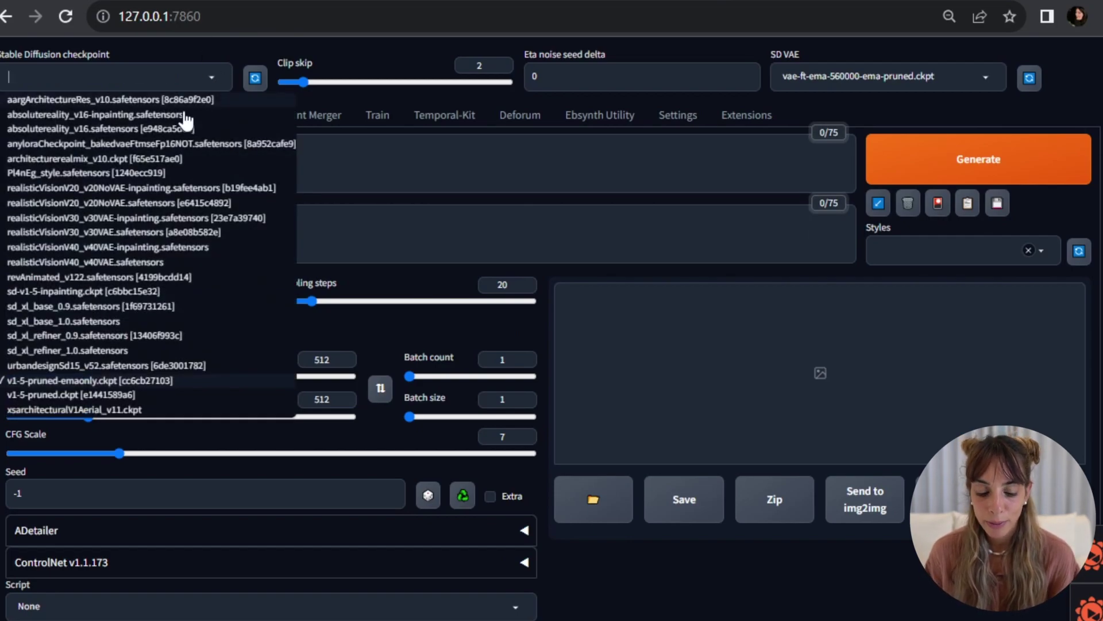
{"action": "left_click", "coordinate": [63, 321]}
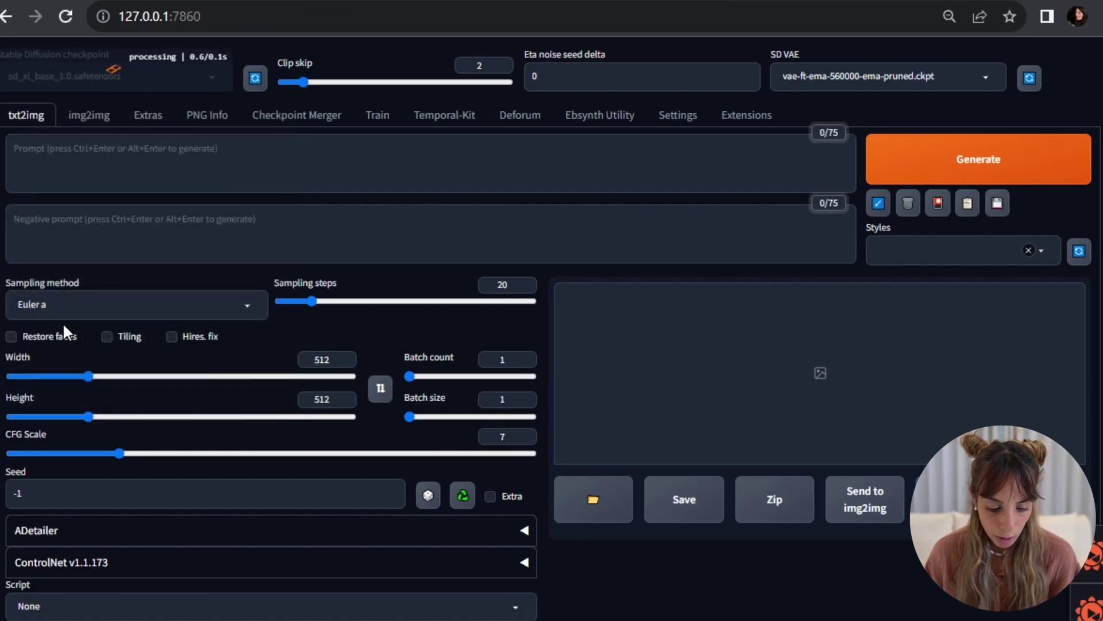
{"action": "left_click", "coordinate": [216, 171]}
{"action": "left_click", "coordinate": [854, 84]}
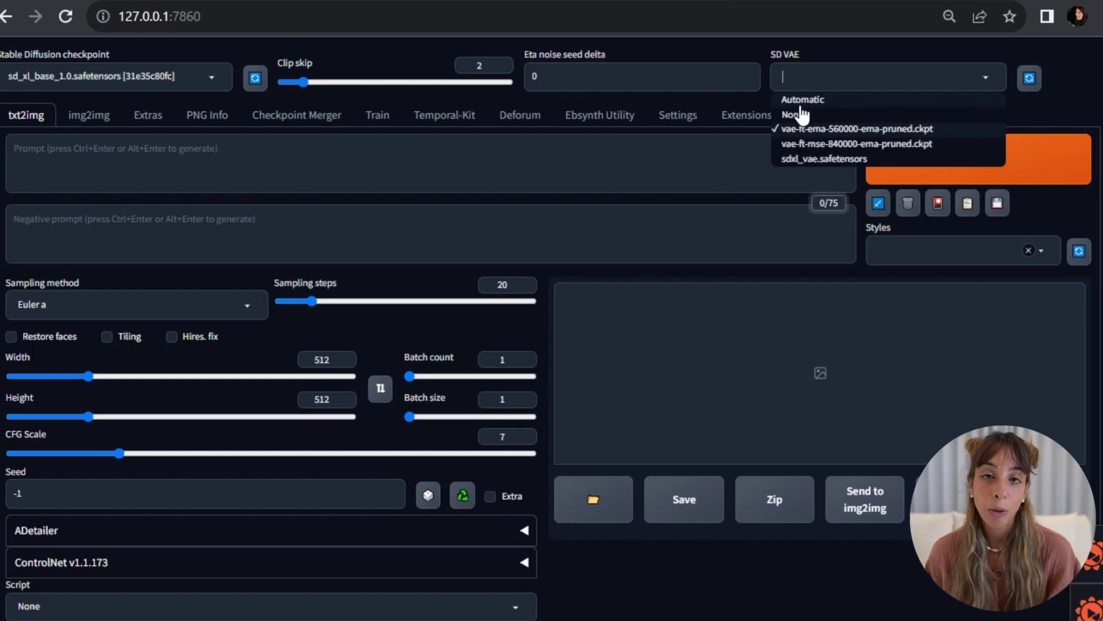
{"action": "left_click", "coordinate": [824, 161]}
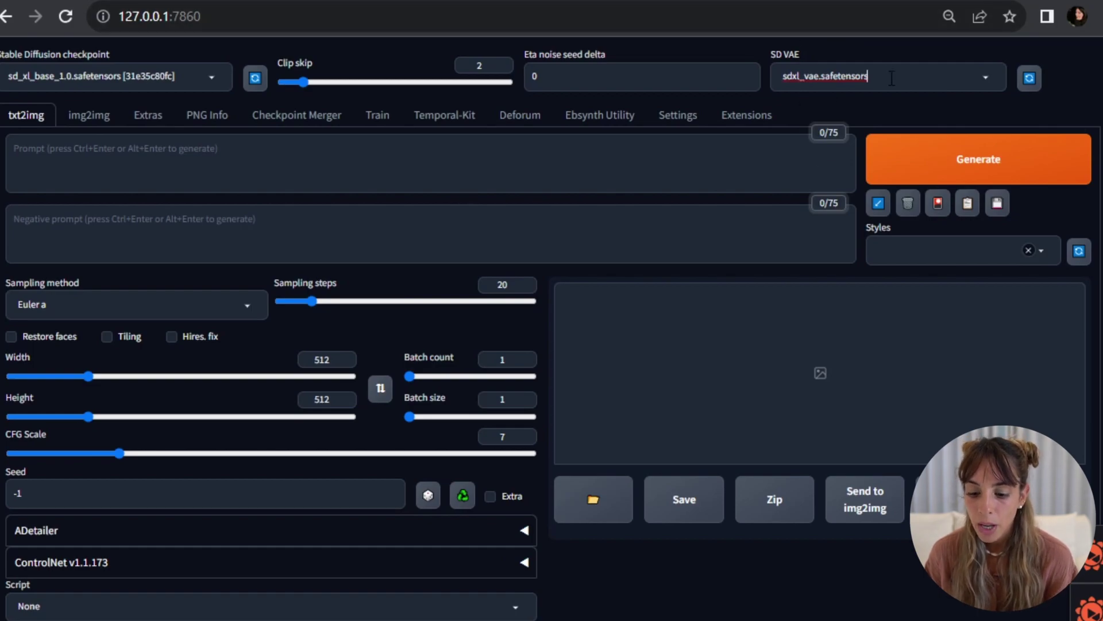
Step: Show all Settings pages and search 'vae' to confirm sd_vae is in the Quicksettings list
{"action": "left_click", "coordinate": [674, 118]}
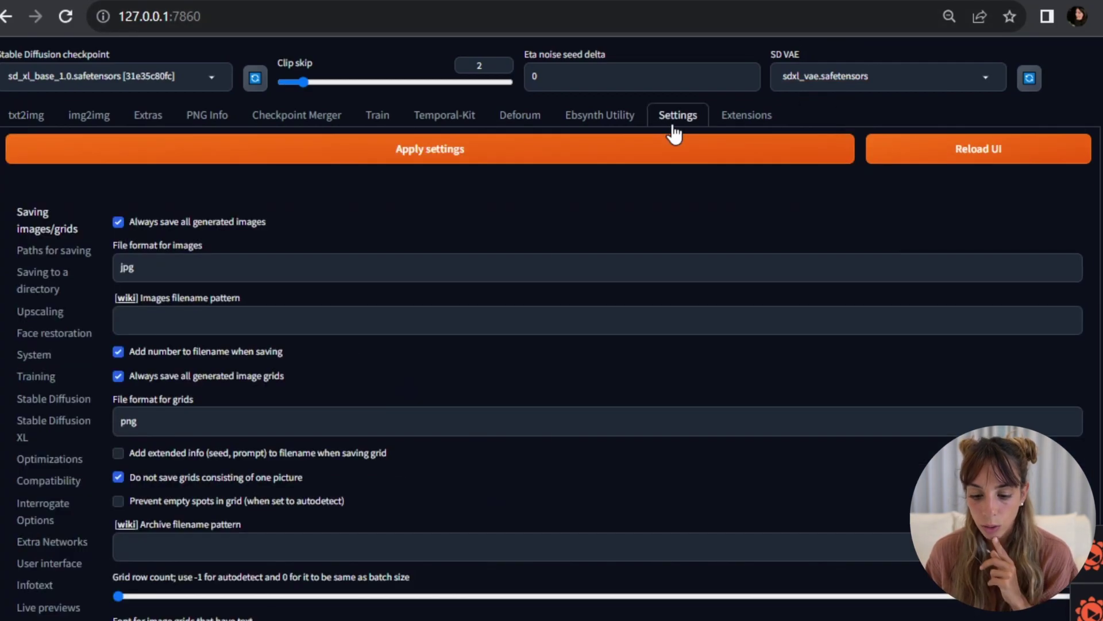
{"action": "scroll", "coordinate": [121, 584], "scroll_direction": "down", "scroll_amount": 1}
{"action": "scroll", "coordinate": [143, 530], "scroll_direction": "down", "scroll_amount": 6}
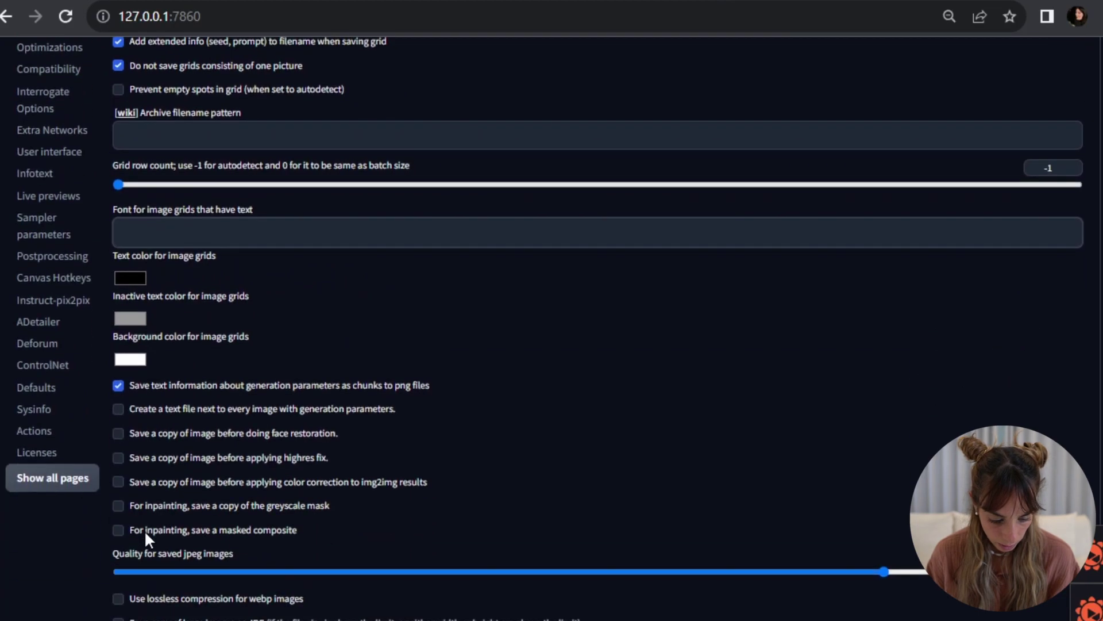
{"action": "left_click", "coordinate": [41, 488]}
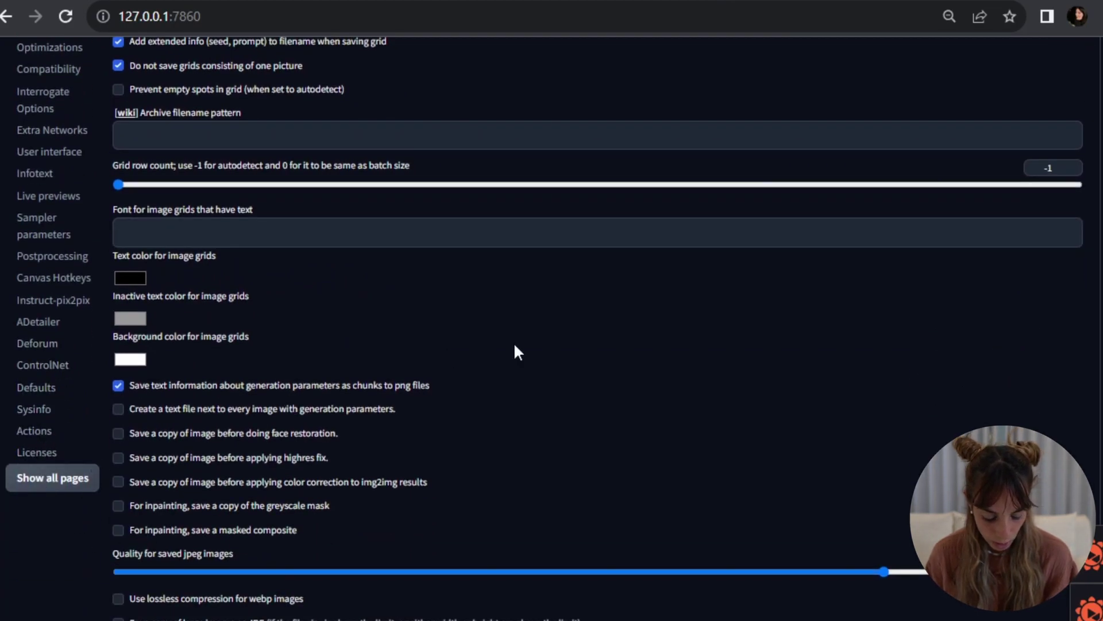
{"action": "key", "text": "ctrl+f"}
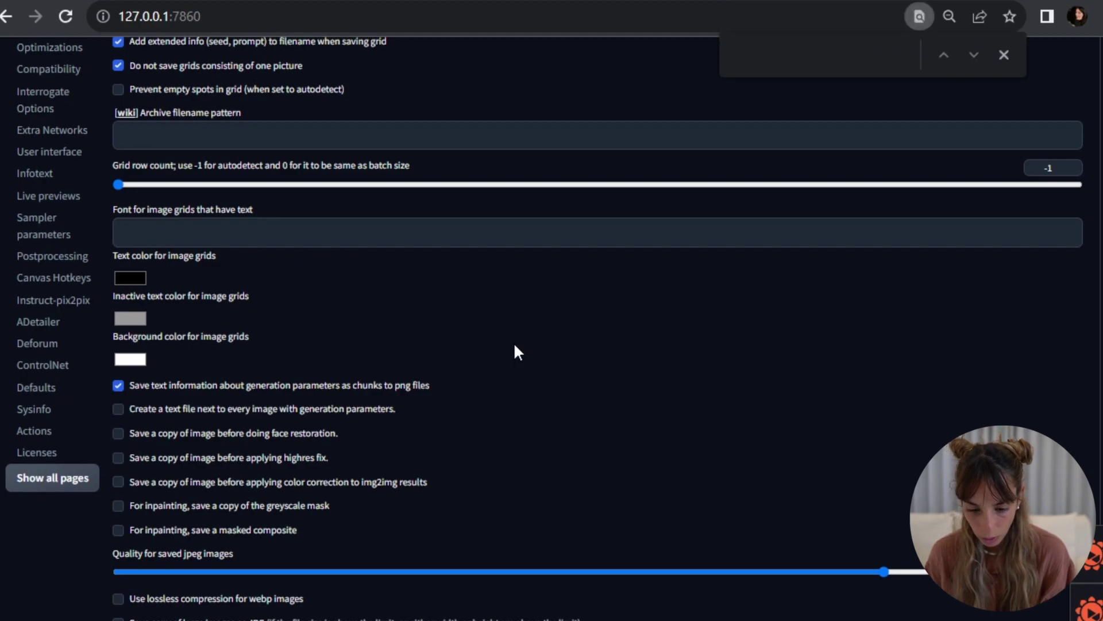
{"action": "type", "text": "vae"}
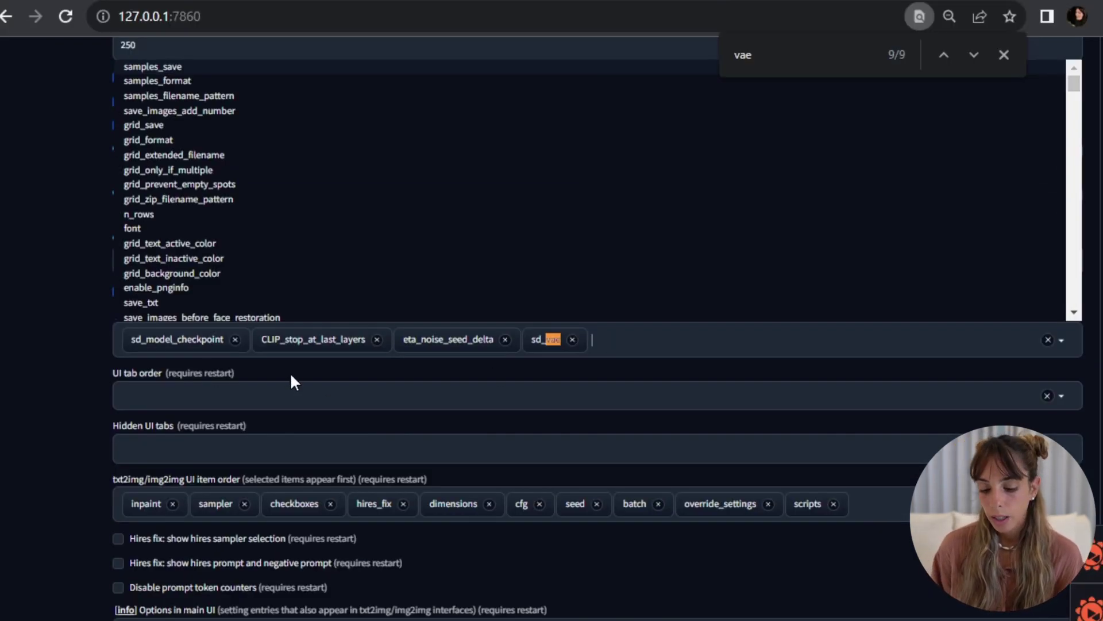
{"action": "left_click", "coordinate": [295, 376]}
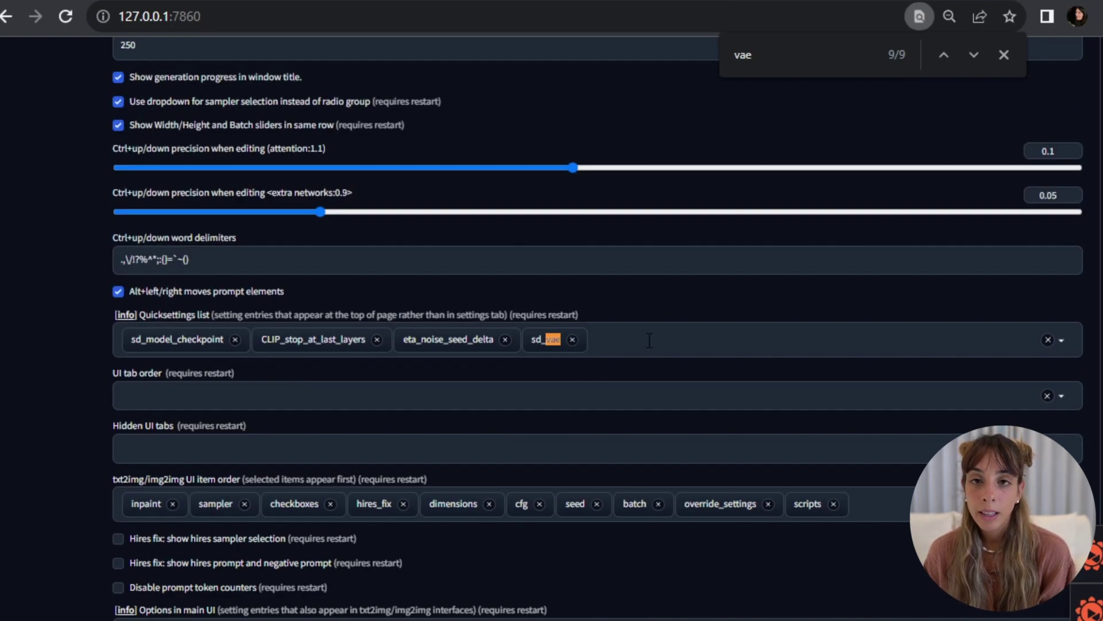
{"action": "scroll", "coordinate": [649, 341], "scroll_direction": "up", "scroll_amount": 15}
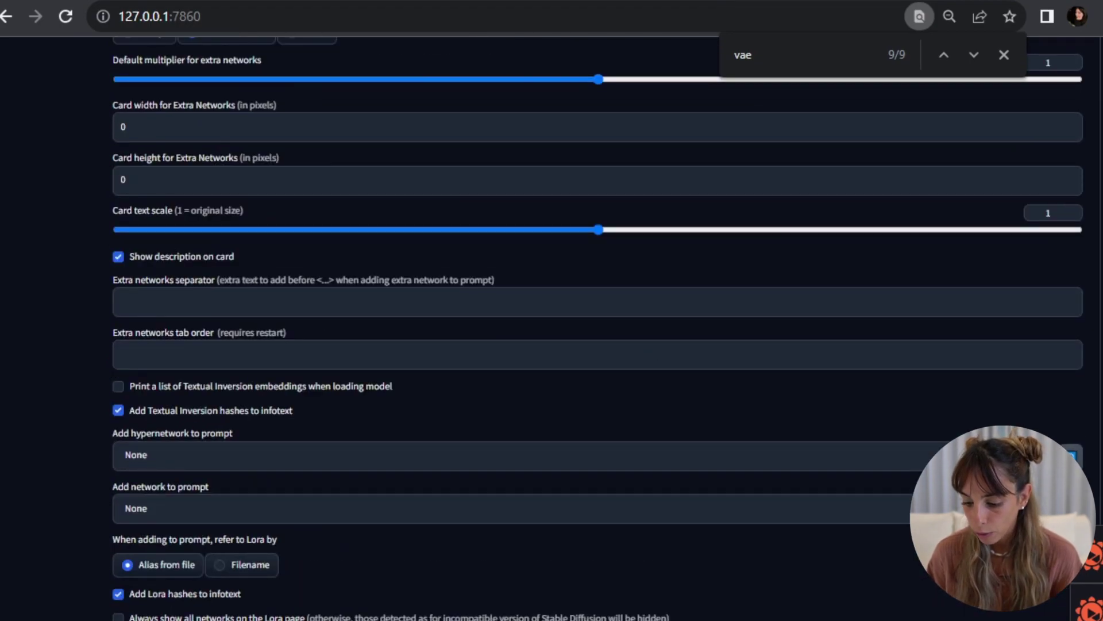
{"action": "scroll", "coordinate": [1061, 106], "scroll_direction": "up", "scroll_amount": 20}
{"action": "key", "text": "Escape"}
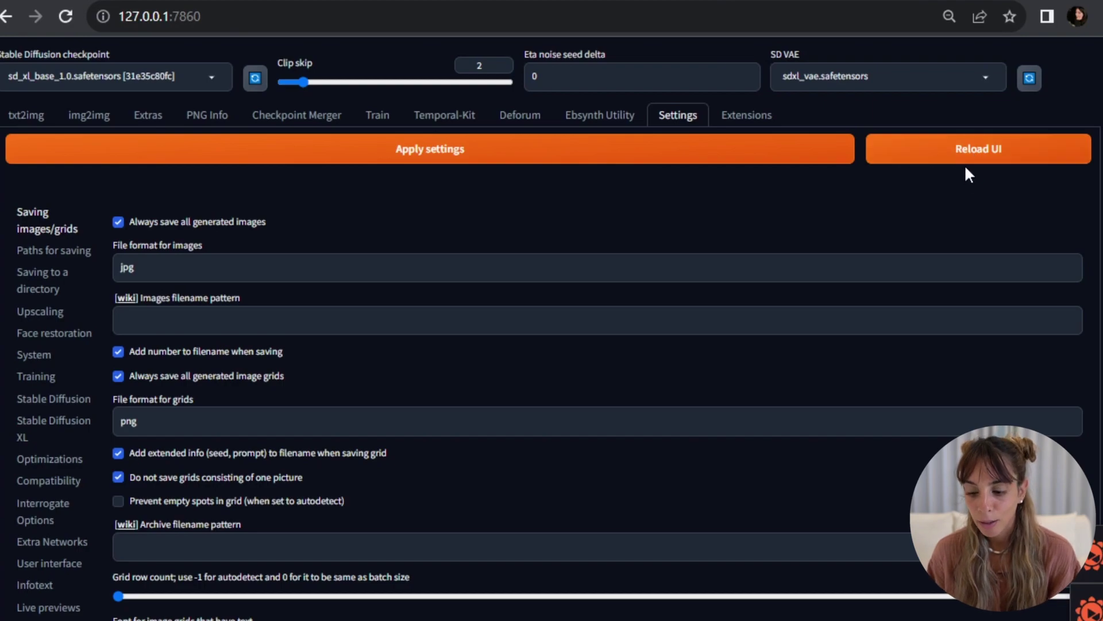
Step: On txt2img, enter the prompt 'A woman and a dog'
{"action": "left_click", "coordinate": [46, 120]}
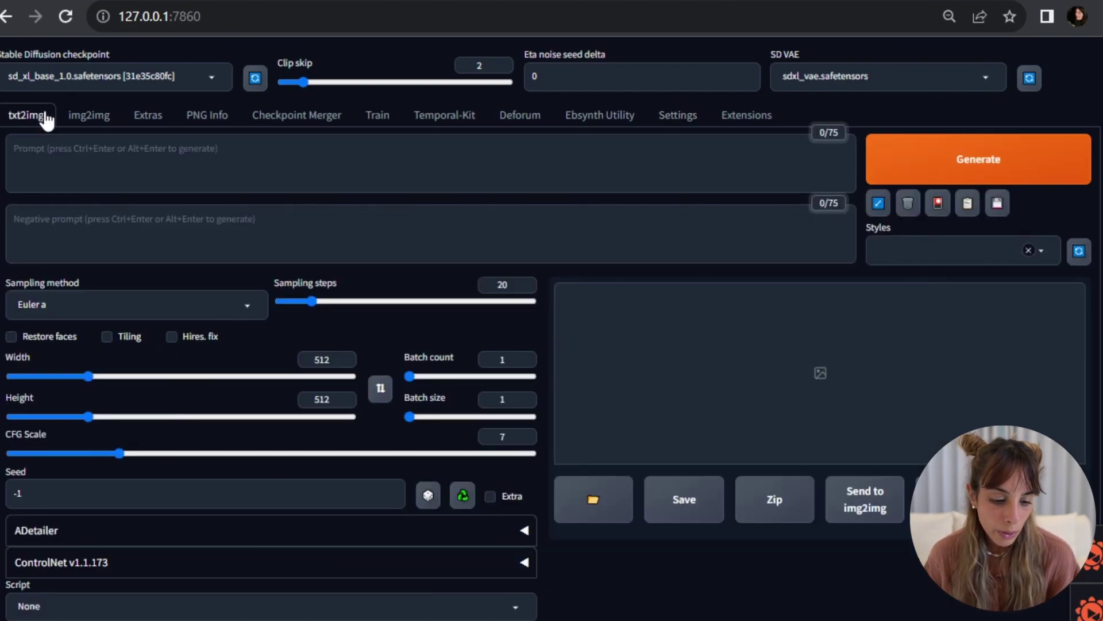
{"action": "left_click", "coordinate": [76, 173]}
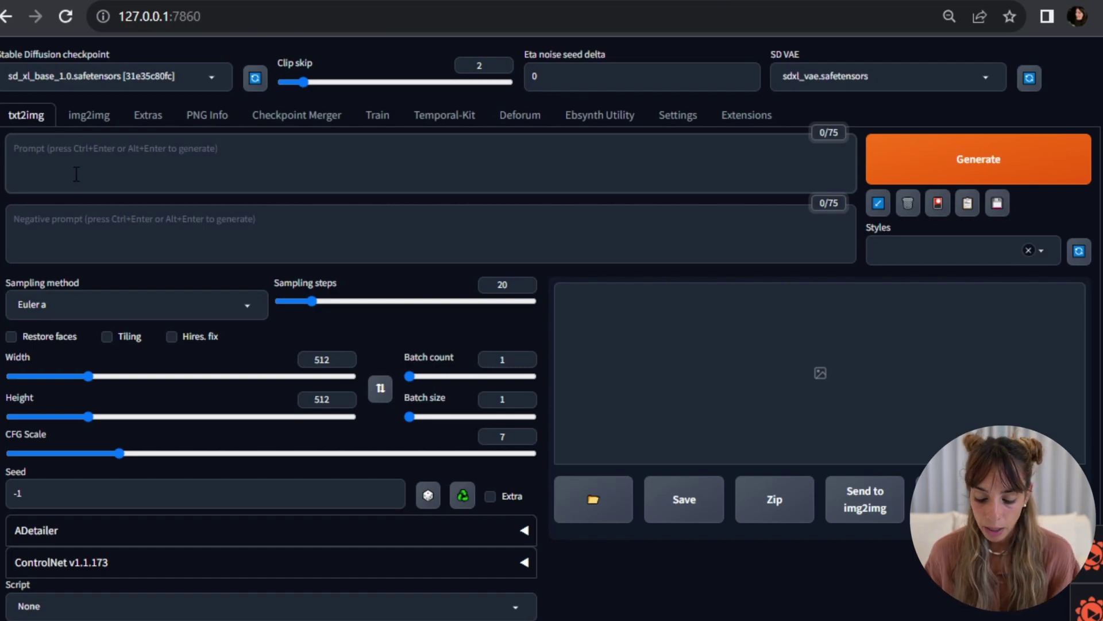
{"action": "type", "text": "A woman"}
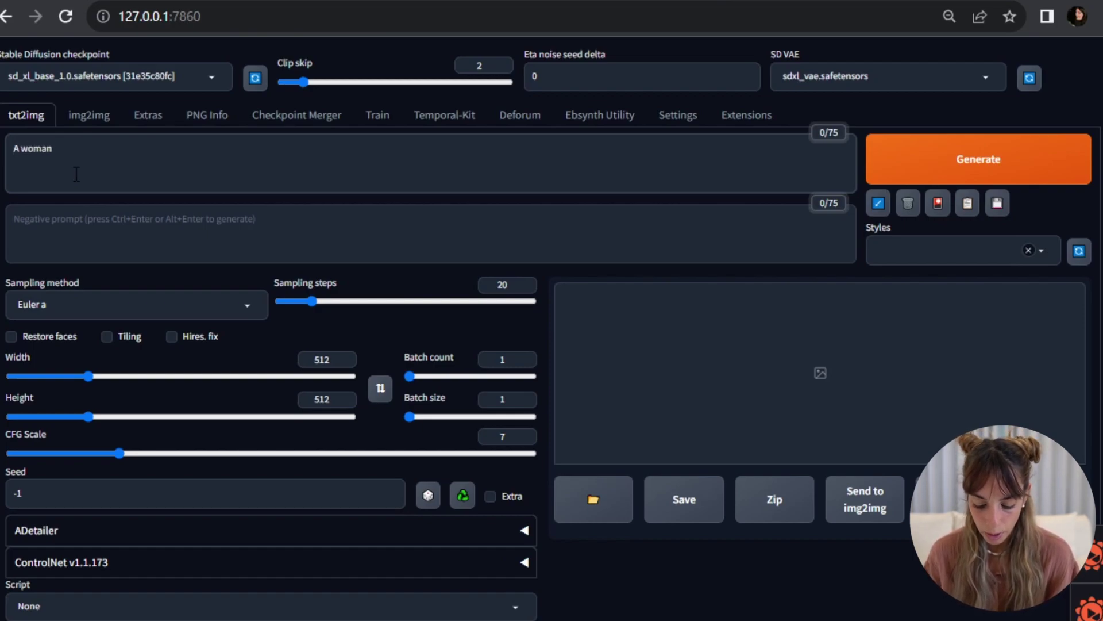
{"action": "type", "text": " and a dog running across a field"}
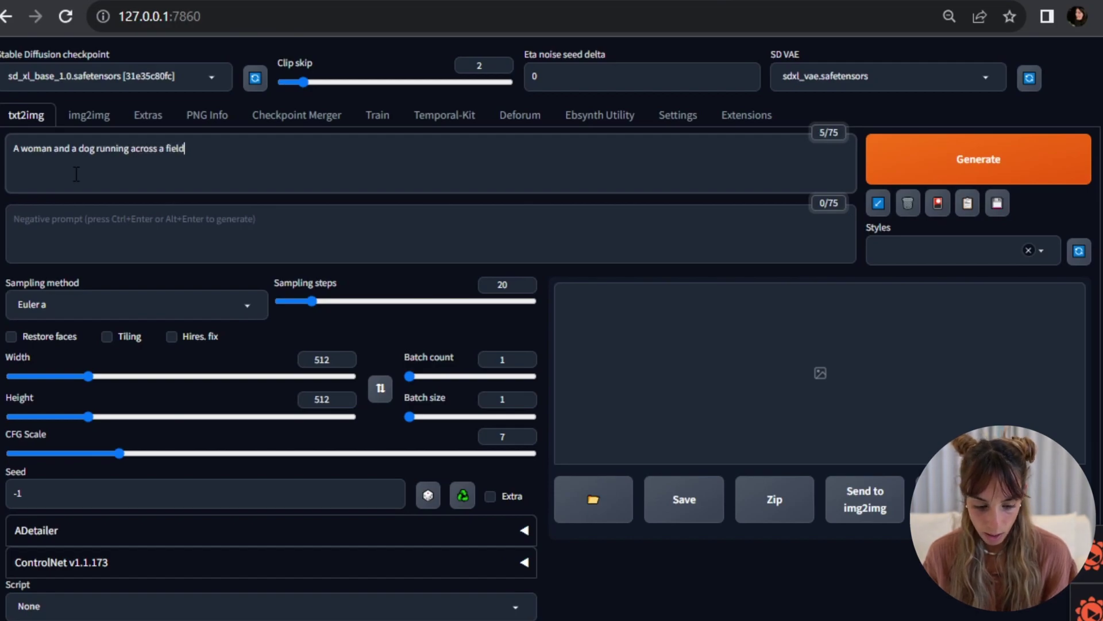
{"action": "left_click", "coordinate": [87, 215]}
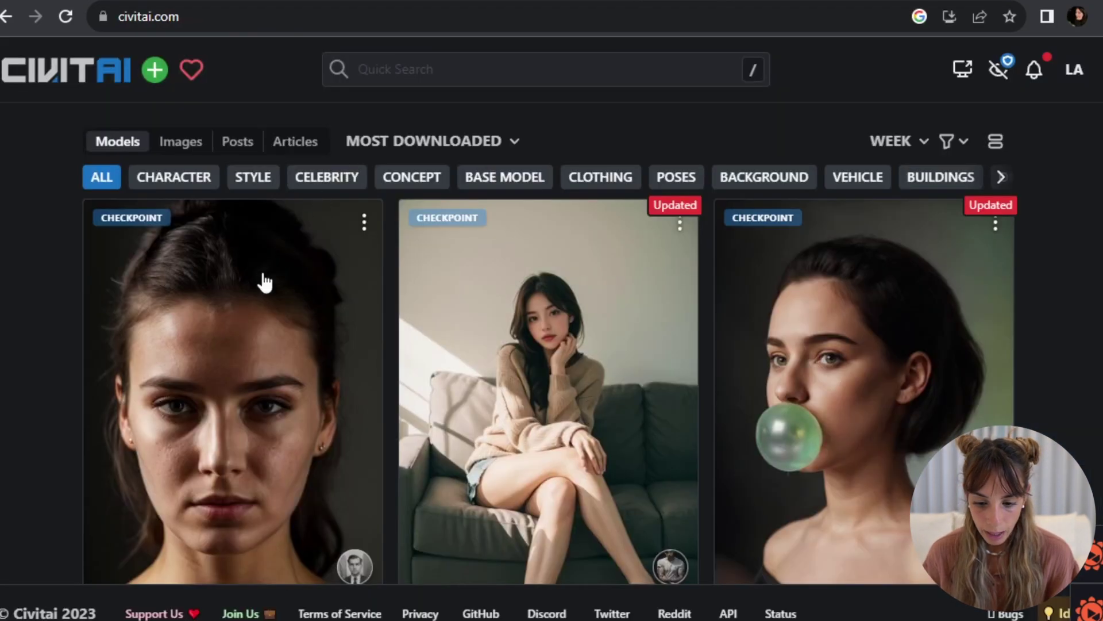
Step: Copy the negative prompt from a Realistic Vision V5.0 example image's generation data on Civitai
{"action": "scroll", "coordinate": [332, 231], "scroll_direction": "down", "scroll_amount": 3}
{"action": "left_click", "coordinate": [327, 381]}
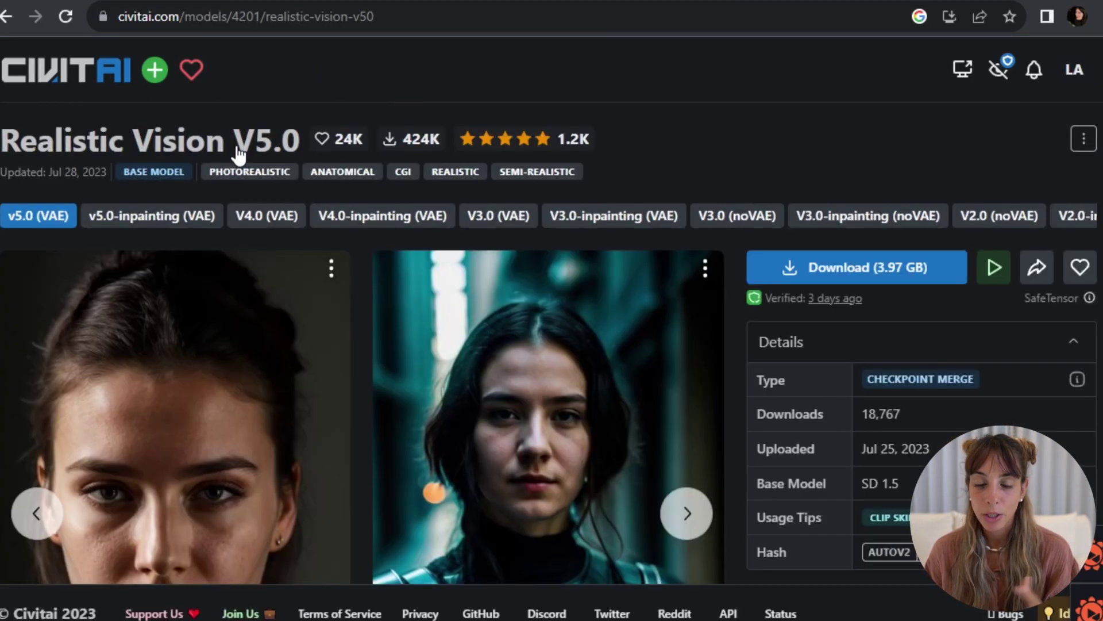
{"action": "scroll", "coordinate": [256, 224], "scroll_direction": "down", "scroll_amount": 2}
{"action": "scroll", "coordinate": [257, 226], "scroll_direction": "down", "scroll_amount": 2}
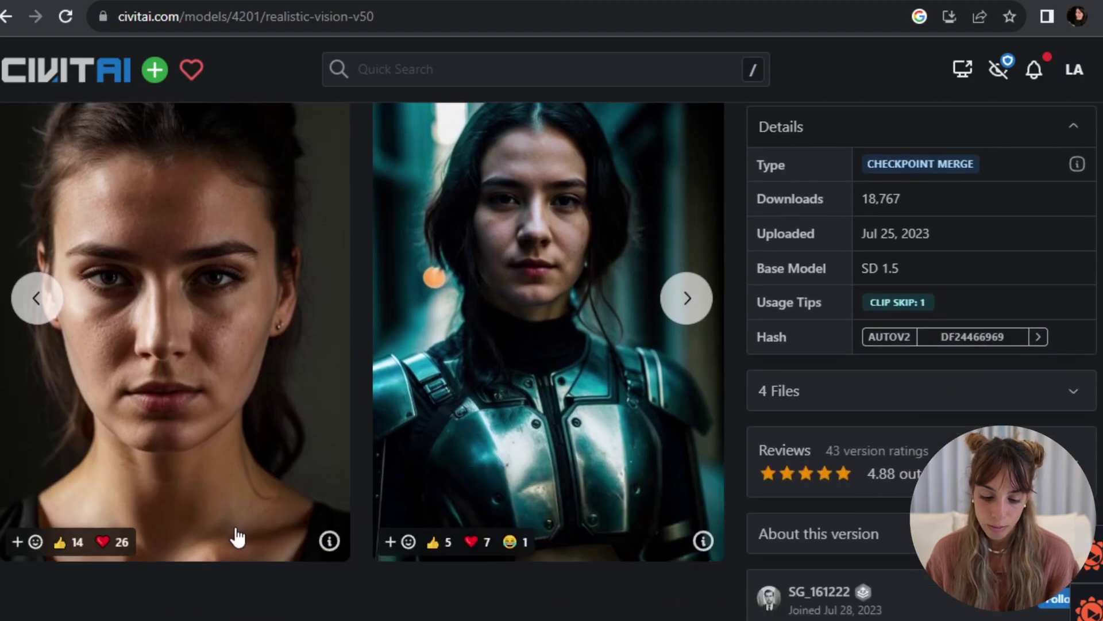
{"action": "left_click", "coordinate": [328, 542]}
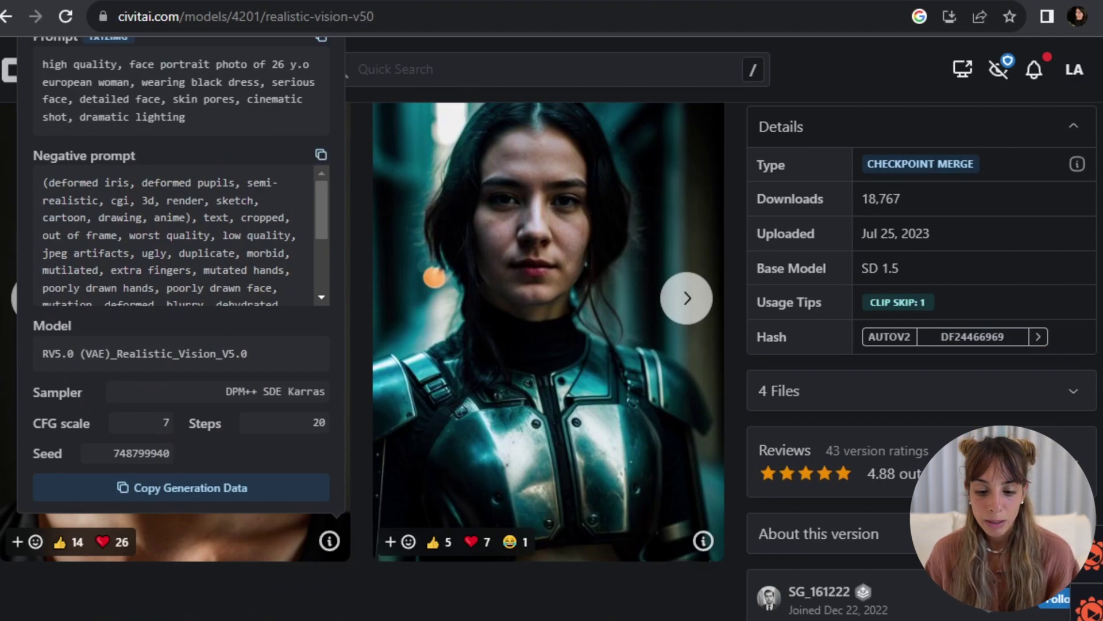
{"action": "key", "text": "ctrl+Tab"}
Step: Paste the negative prompt without BadDream, UnrealisticDream; append ', hyper-realistic, hyper-detailed, 8k' to the prompt
{"action": "type", "text": "(deformed iris, deformed pupils, semi-realistic, cgi, 3d, render, sketch, cartoon, drawing, anime), text, cropped, out of frame, worst quality, low quality, jpeg artifacts, ugly, duplicate, morbid, mutilated, extra fingers, mutated hands, poorly drawn hands, poorly drawn face, mutation, deformed, blurry, dehydrated, bad anatomy, bad proportions, extra limbs, cloned face, disfigured, gross proportions, malformed limbs, missing arms, missing legs, extra arms, extra legs, fused fingers, too many fingers, long neck, BadDream, UnrealisticDream"}
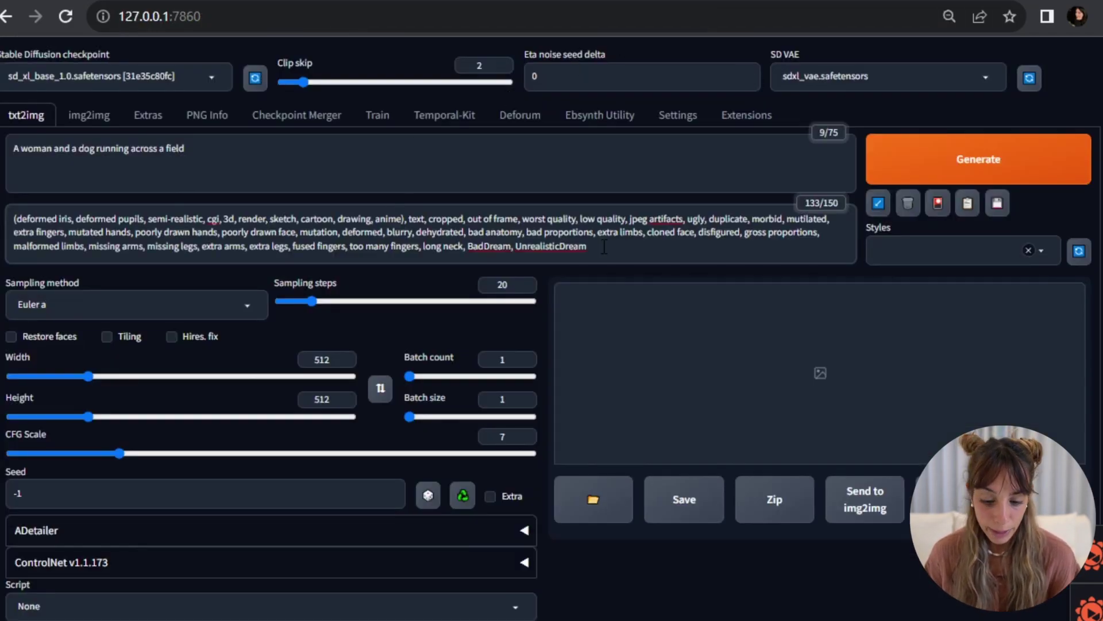
{"action": "left_click_drag", "start_coordinate": [588, 246], "coordinate": [481, 246]}
{"action": "key", "text": "BackSpace"}
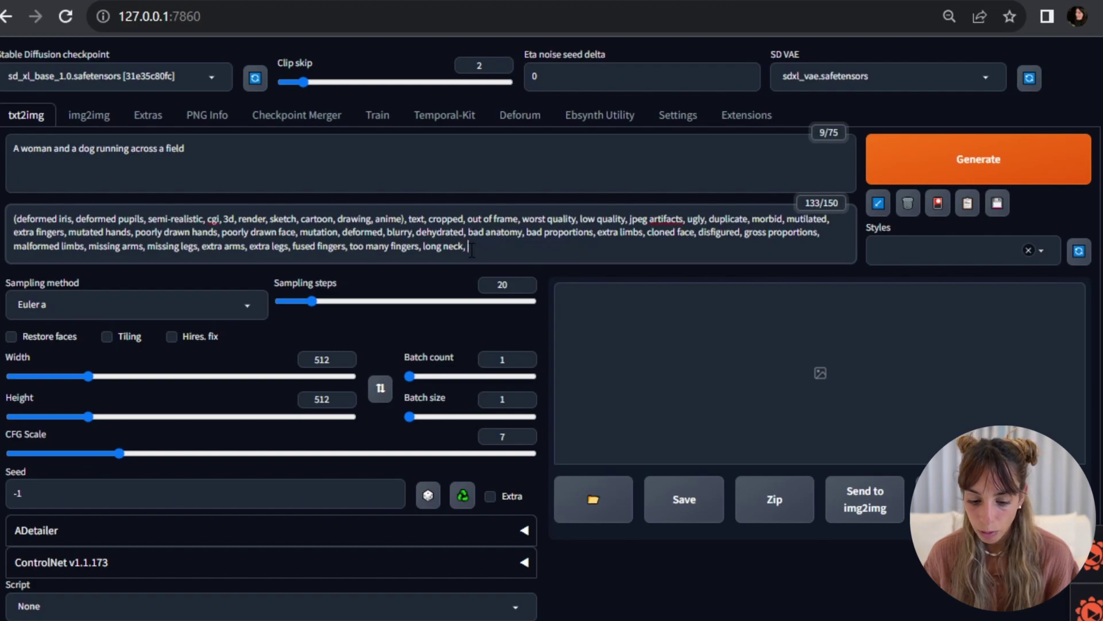
{"action": "left_click", "coordinate": [348, 172]}
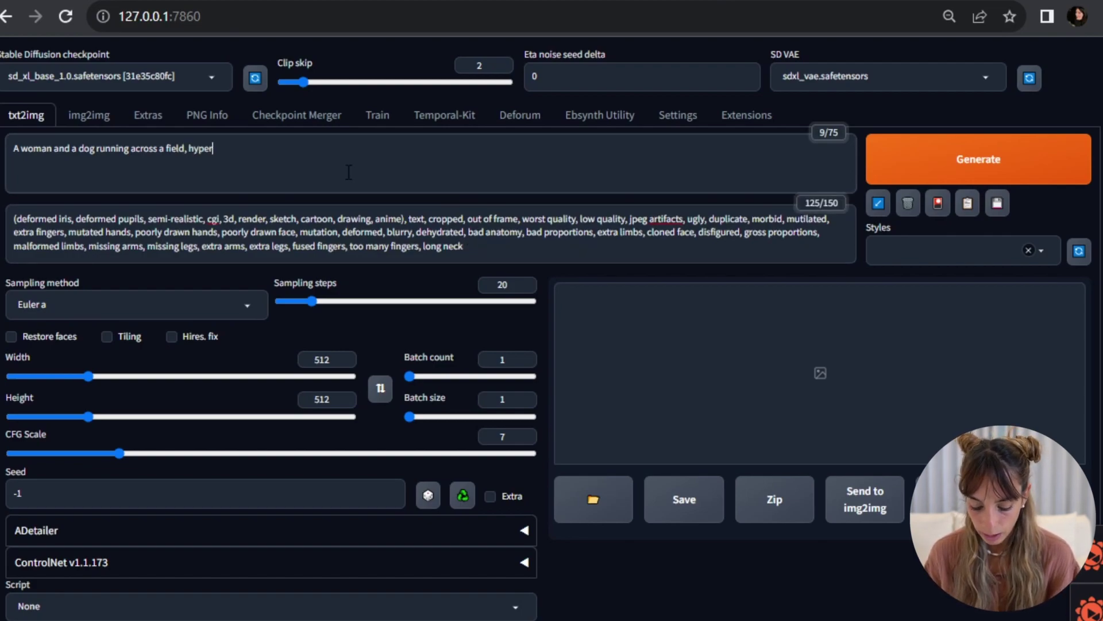
{"action": "type", "text": ", hyper-realistic, hyper-detai"}
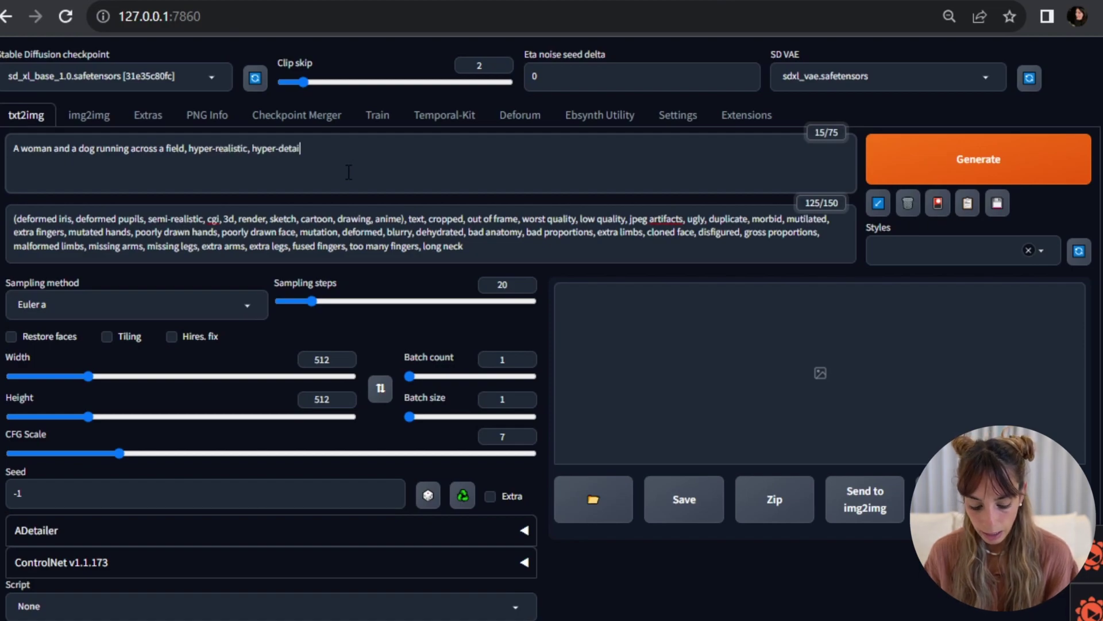
{"action": "type", "text": "led, 8k"}
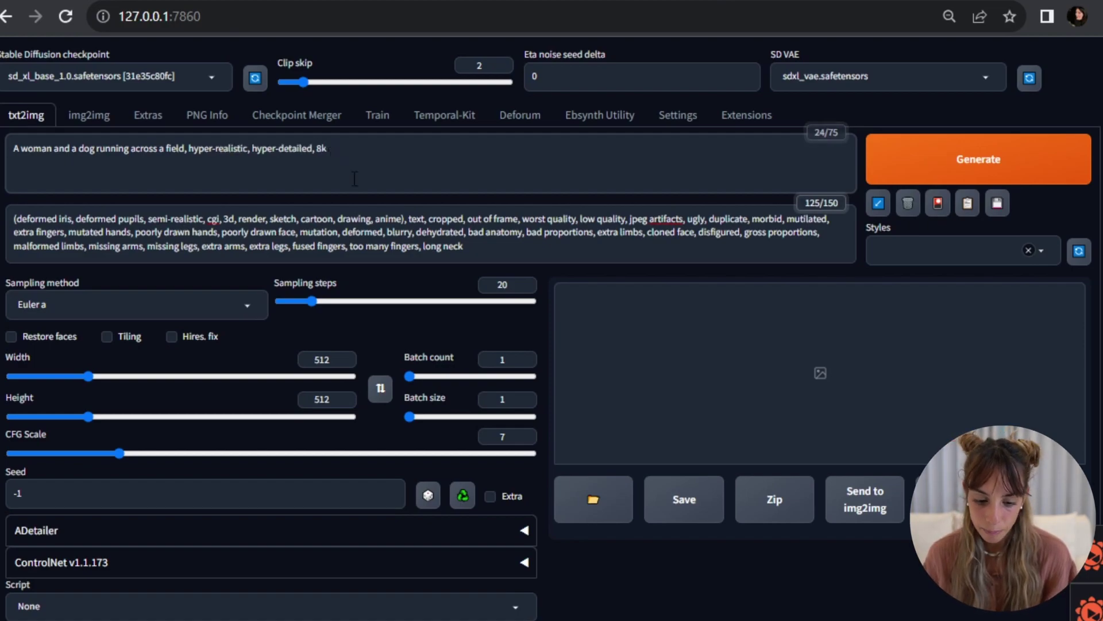
Step: Set sampling steps to 30 and the sampler to DPM++ SDE Karras
{"action": "left_click", "coordinate": [500, 285]}
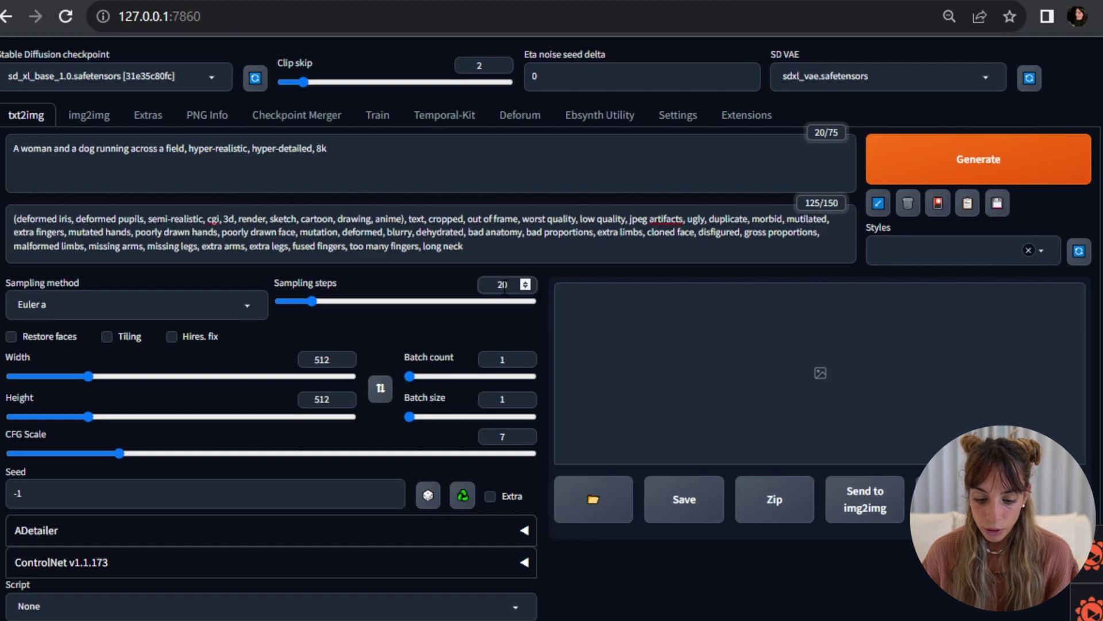
{"action": "key", "text": "BackSpace"}
{"action": "key", "text": "BackSpace"}
{"action": "type", "text": "30"}
{"action": "left_click", "coordinate": [161, 313]}
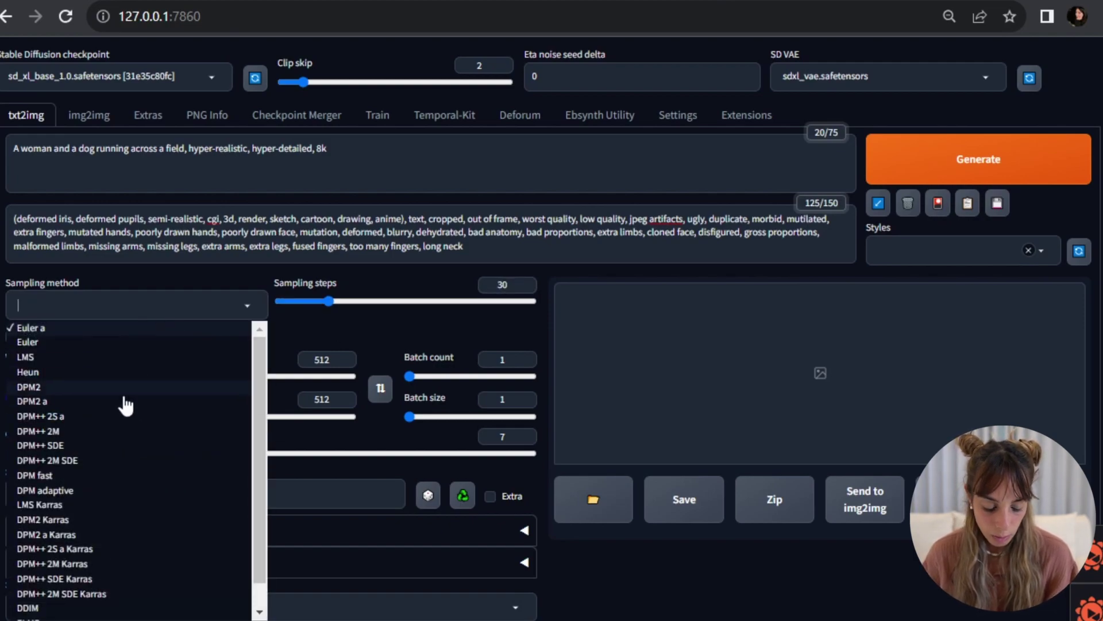
{"action": "left_click", "coordinate": [46, 535]}
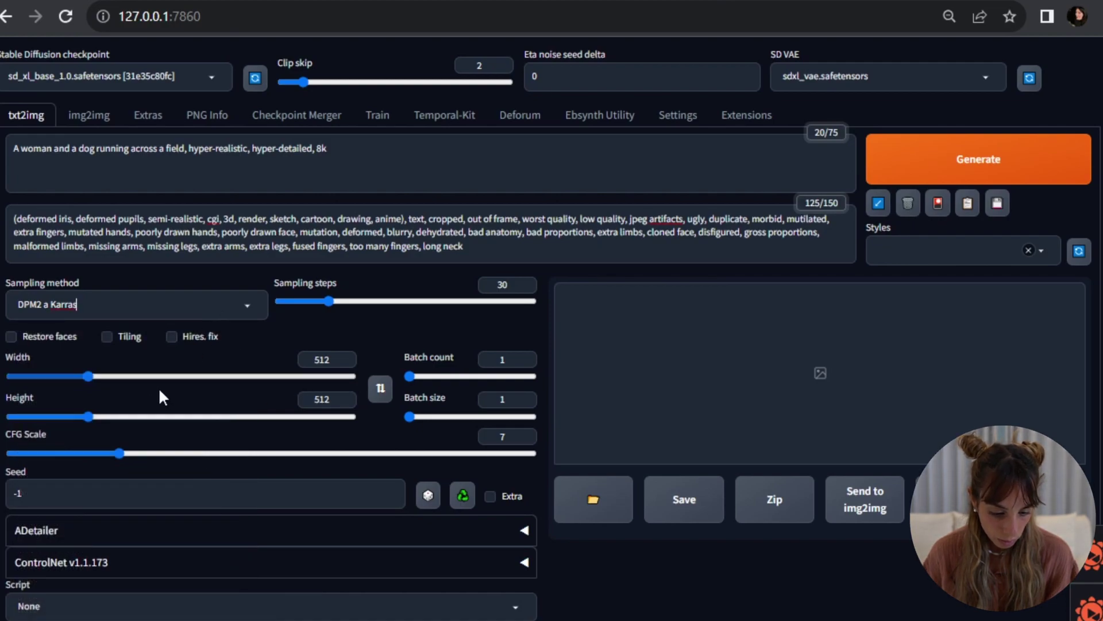
{"action": "left_click", "coordinate": [243, 311]}
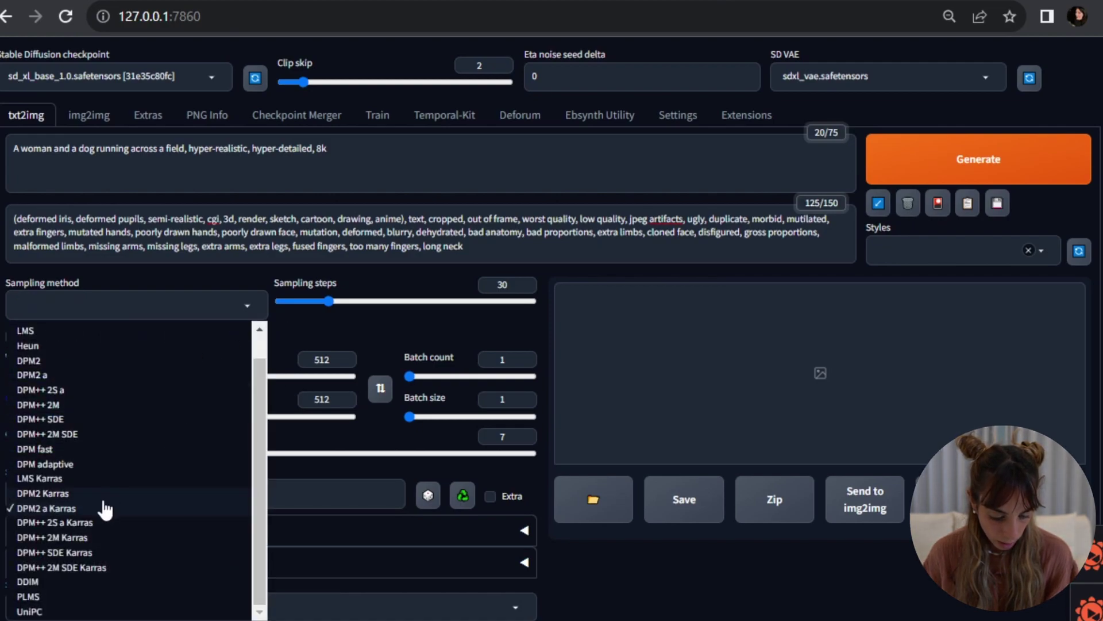
{"action": "left_click", "coordinate": [70, 554]}
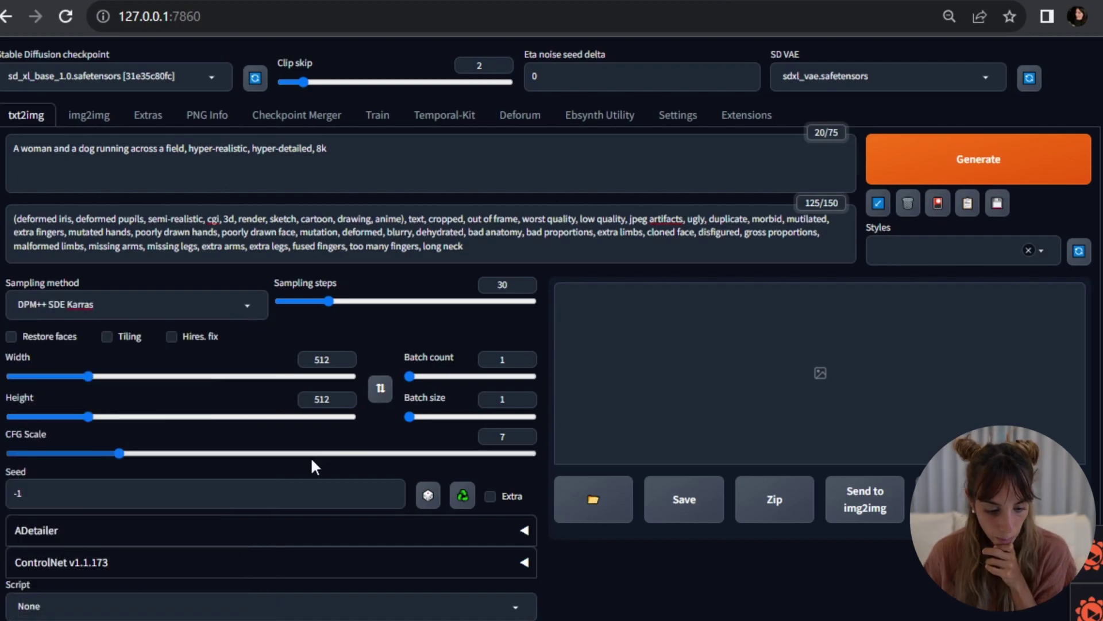
Step: Set the image width and height to 1024
{"action": "double_click", "coordinate": [319, 359]}
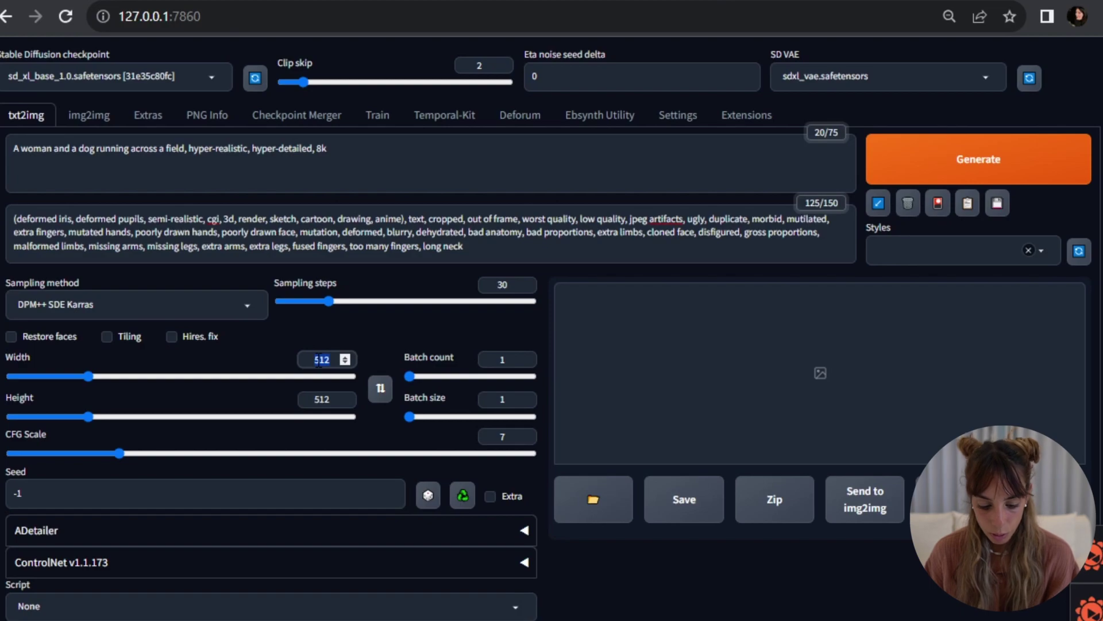
{"action": "type", "text": "1024"}
{"action": "left_click", "coordinate": [329, 399]}
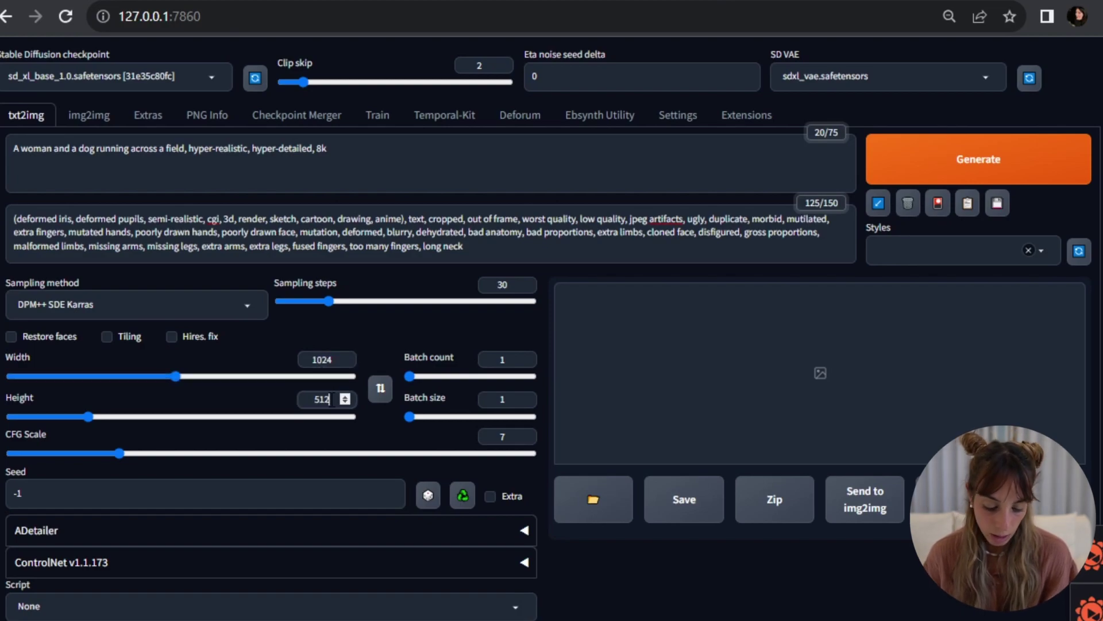
{"action": "key", "text": "BackSpace"}
{"action": "key", "text": "BackSpace"}
{"action": "key", "text": "BackSpace"}
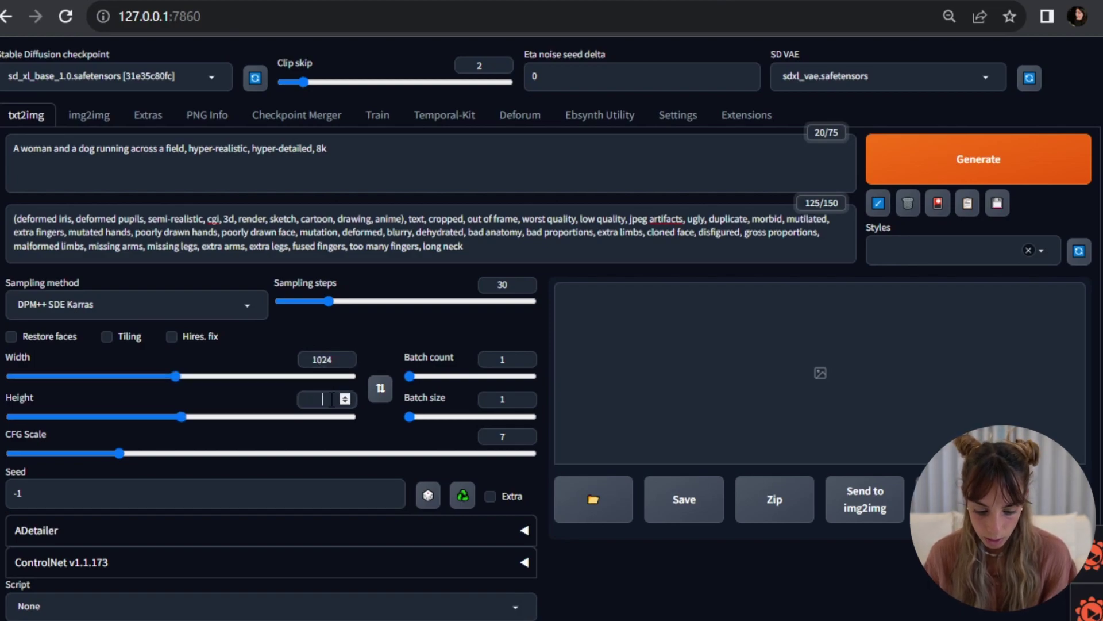
{"action": "type", "text": "1024"}
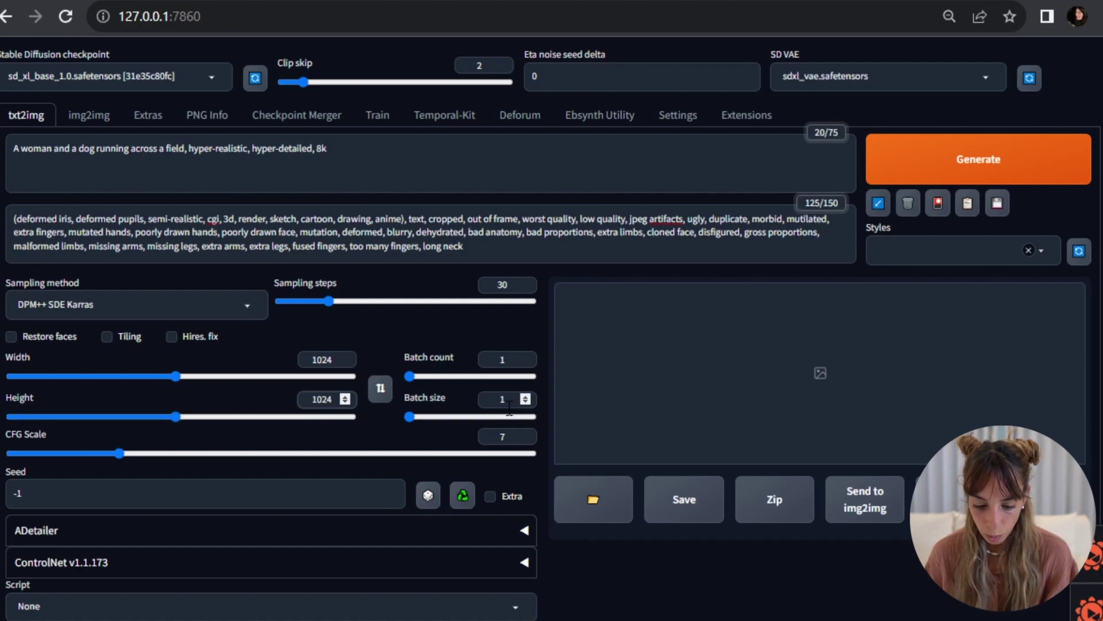
{"action": "scroll", "coordinate": [161, 497], "scroll_direction": "down", "scroll_amount": 2}
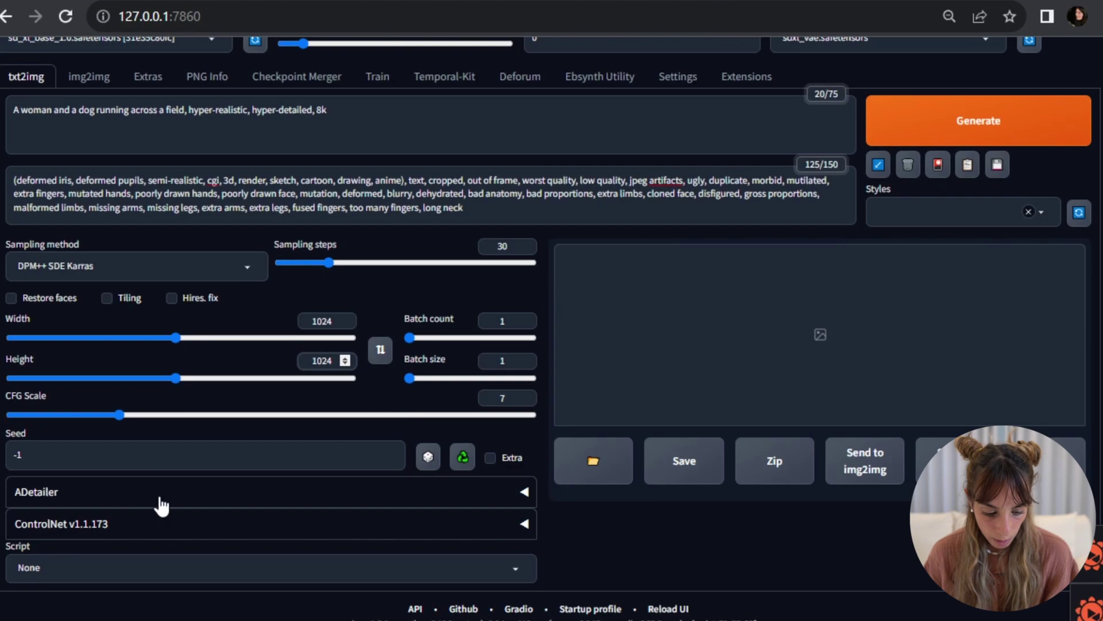
{"action": "scroll", "coordinate": [160, 505], "scroll_direction": "up", "scroll_amount": 2}
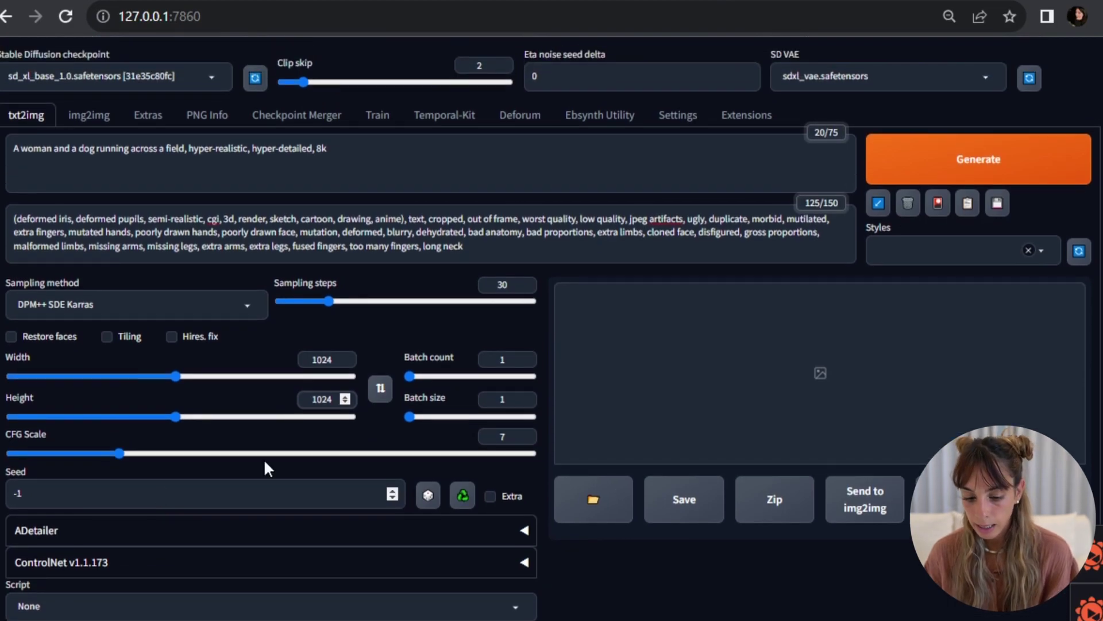
Step: Generate the first SDXL image of the woman and white dog, then close the preview
{"action": "left_click", "coordinate": [917, 167]}
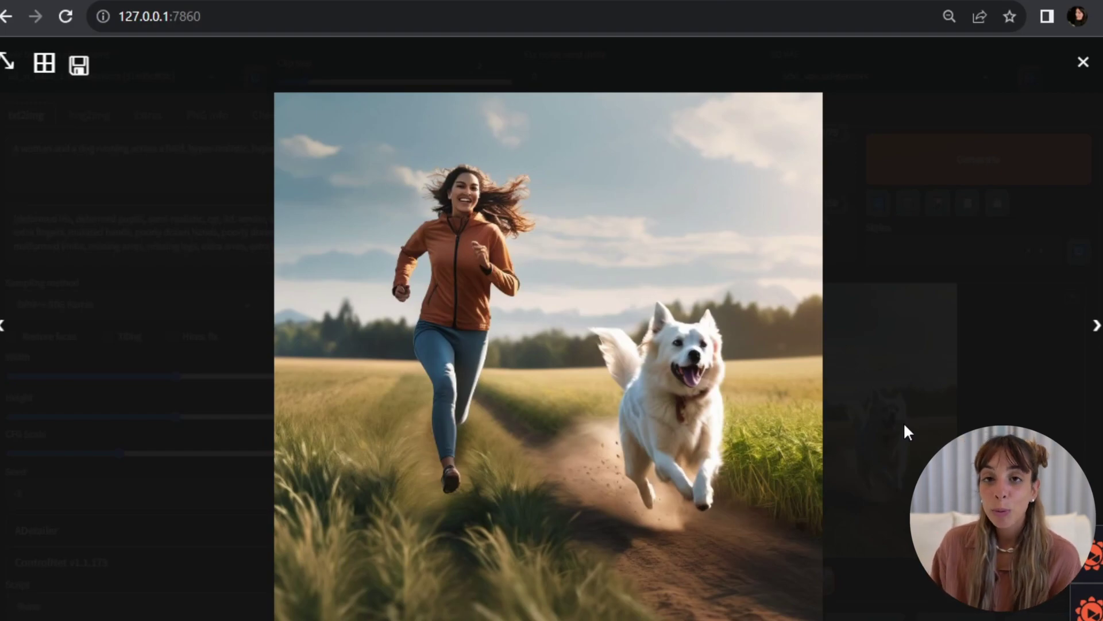
{"action": "left_click", "coordinate": [905, 426]}
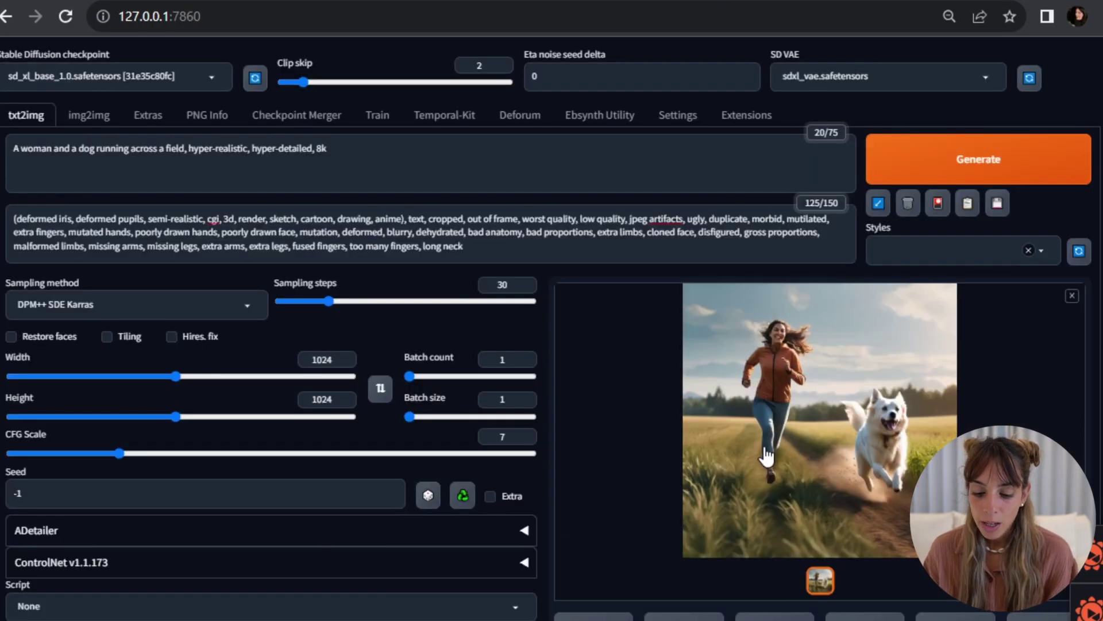
Step: Load the sd_xl_refiner_1.0 checkpoint and set the img2img sampler to DPM++ SDE Karras
{"action": "scroll", "coordinate": [904, 435], "scroll_direction": "down", "scroll_amount": 1}
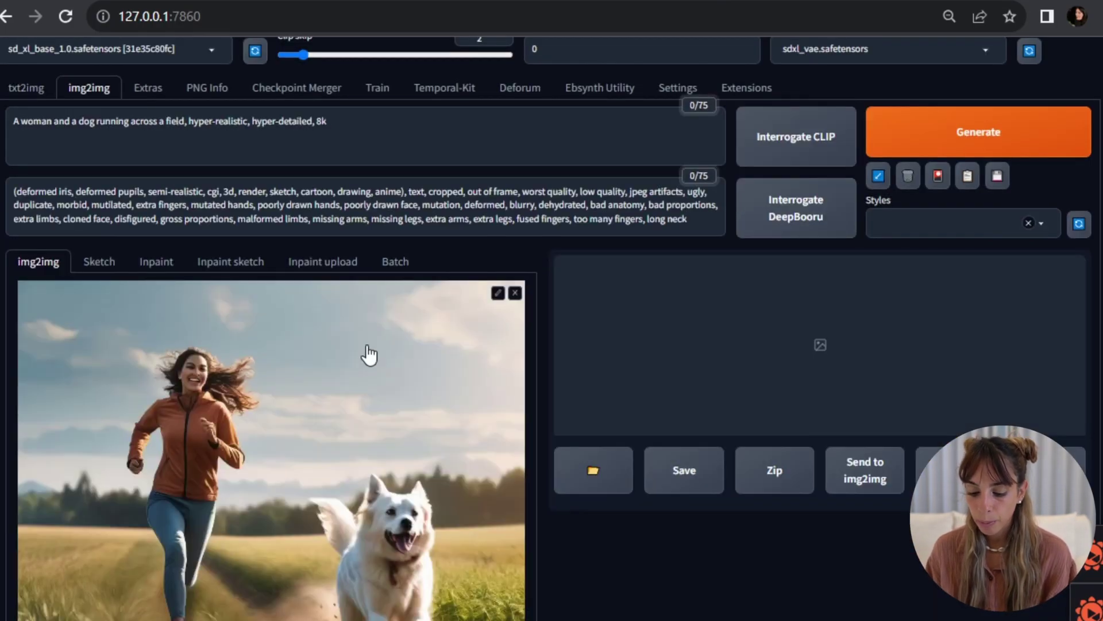
{"action": "scroll", "coordinate": [365, 353], "scroll_direction": "up", "scroll_amount": 1}
{"action": "left_click", "coordinate": [213, 77]}
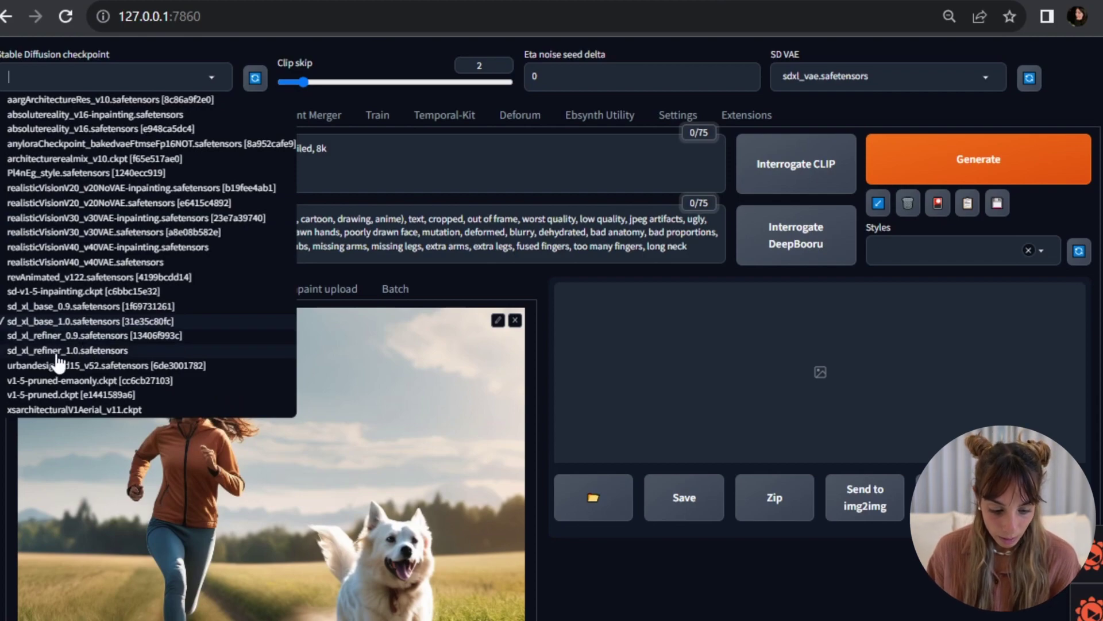
{"action": "left_click", "coordinate": [57, 351]}
{"action": "scroll", "coordinate": [596, 452], "scroll_direction": "down", "scroll_amount": 9}
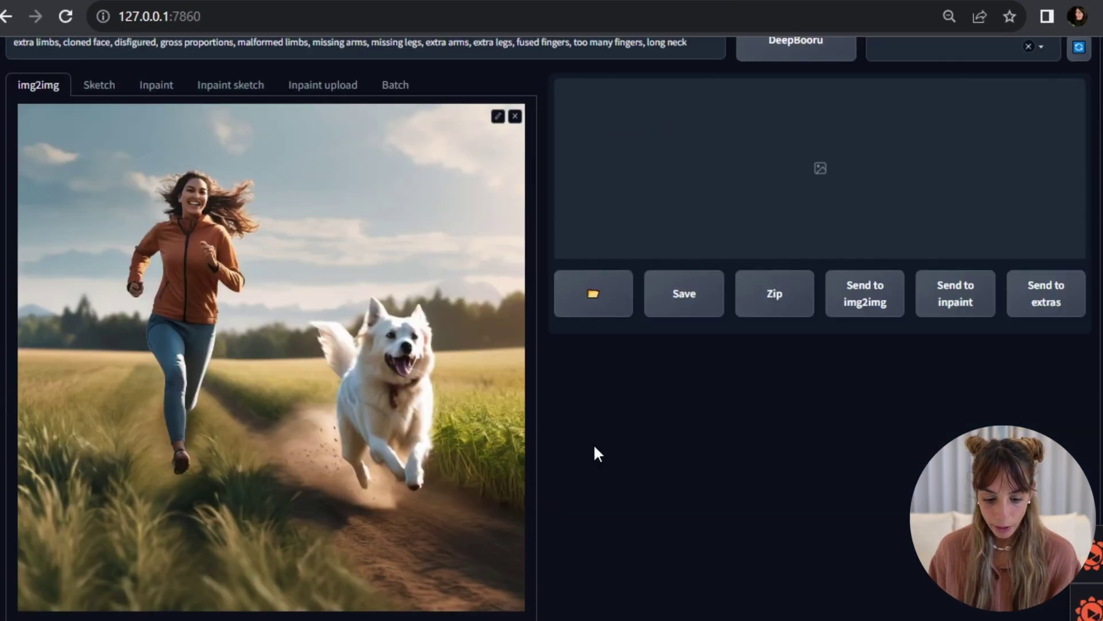
{"action": "scroll", "coordinate": [595, 452], "scroll_direction": "down", "scroll_amount": 2}
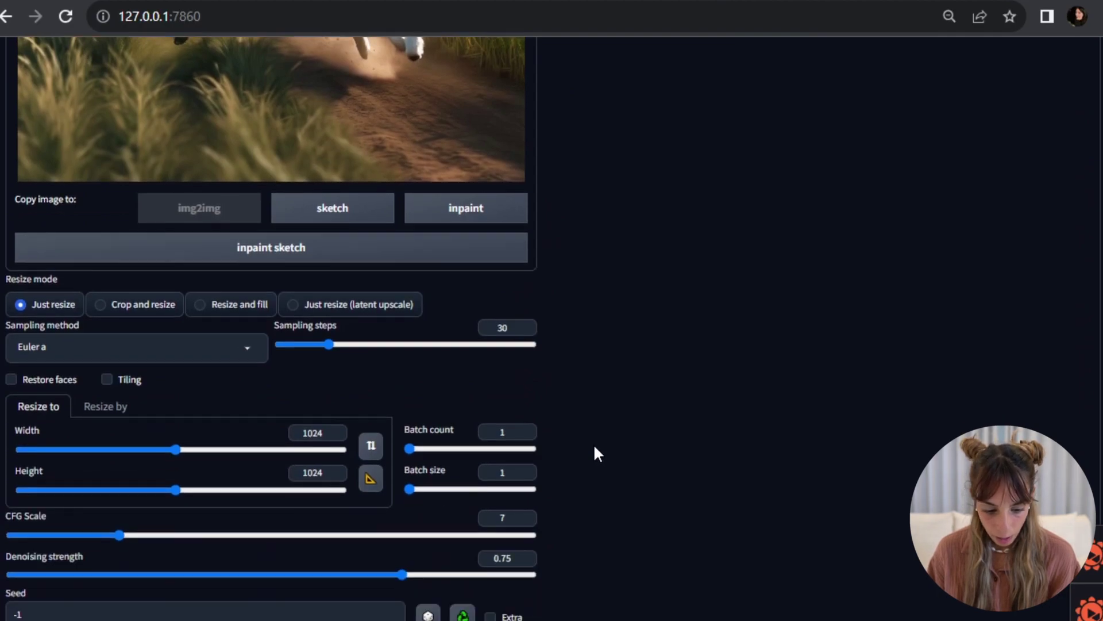
{"action": "left_click", "coordinate": [142, 321]}
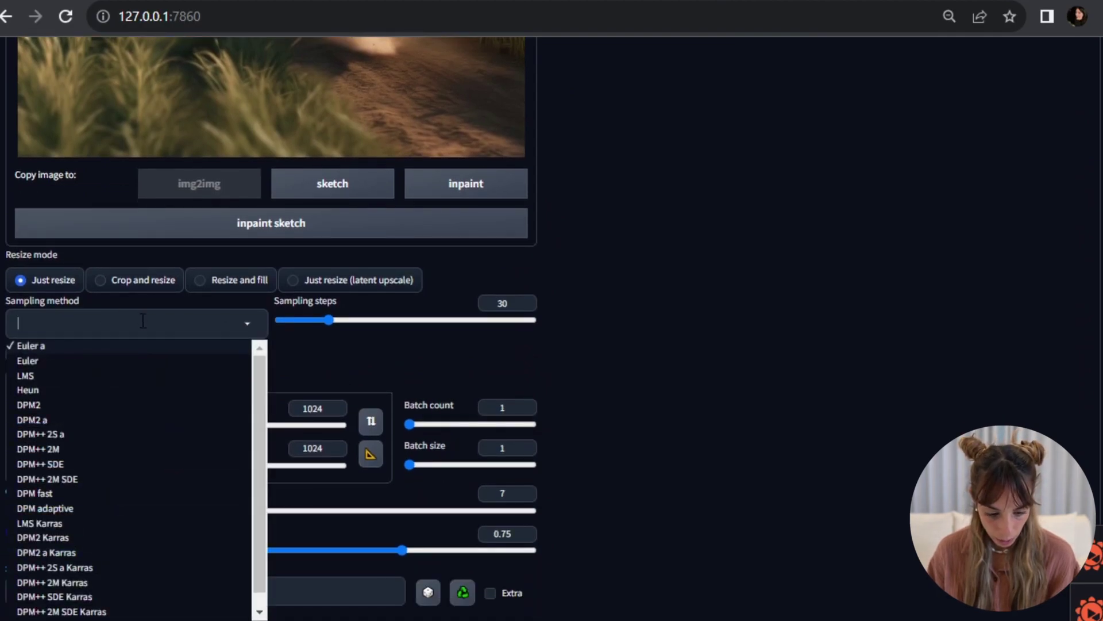
{"action": "left_click", "coordinate": [98, 604]}
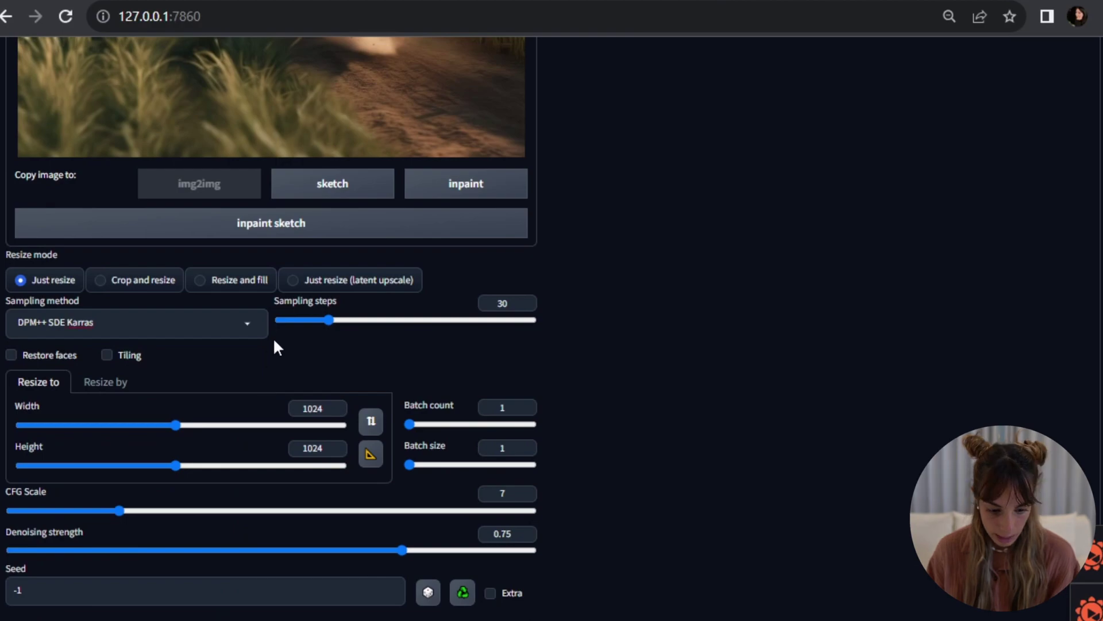
Step: Set the denoising strength to 0.20
{"action": "scroll", "coordinate": [402, 368], "scroll_direction": "down", "scroll_amount": 1}
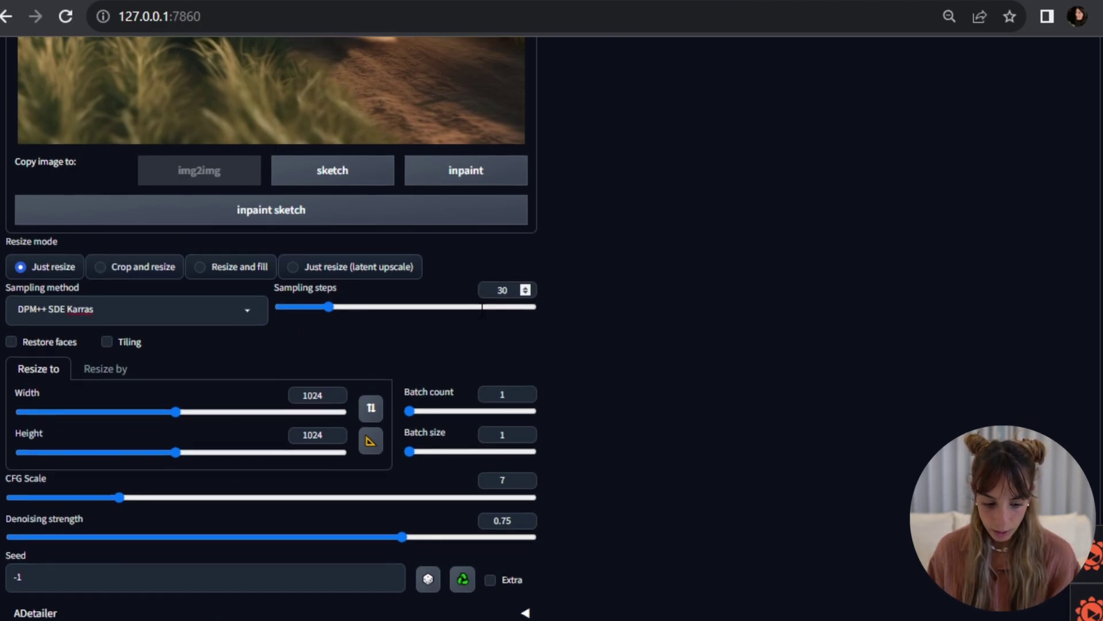
{"action": "scroll", "coordinate": [373, 385], "scroll_direction": "down", "scroll_amount": 1}
{"action": "scroll", "coordinate": [374, 385], "scroll_direction": "down", "scroll_amount": 1}
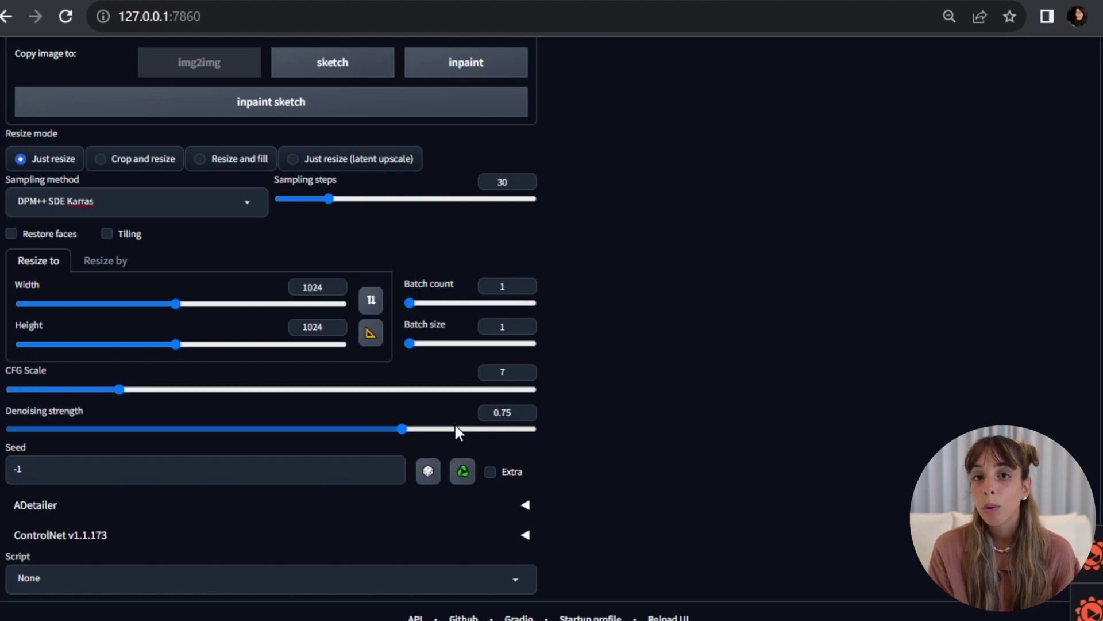
{"action": "left_click", "coordinate": [524, 412]}
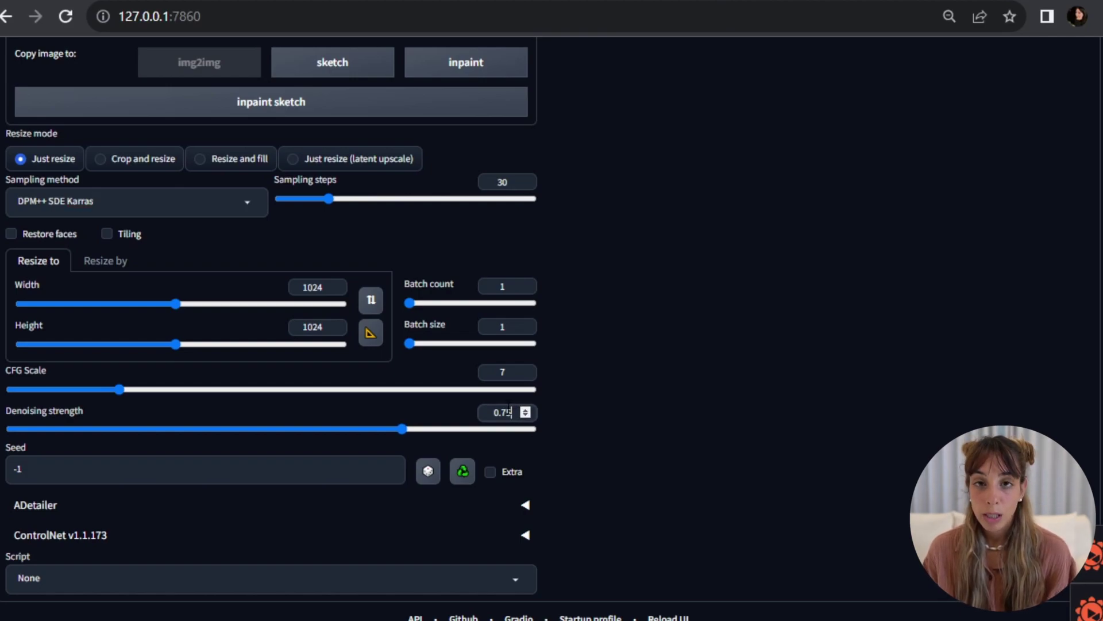
{"action": "key", "text": "BackSpace"}
{"action": "key", "text": "BackSpace"}
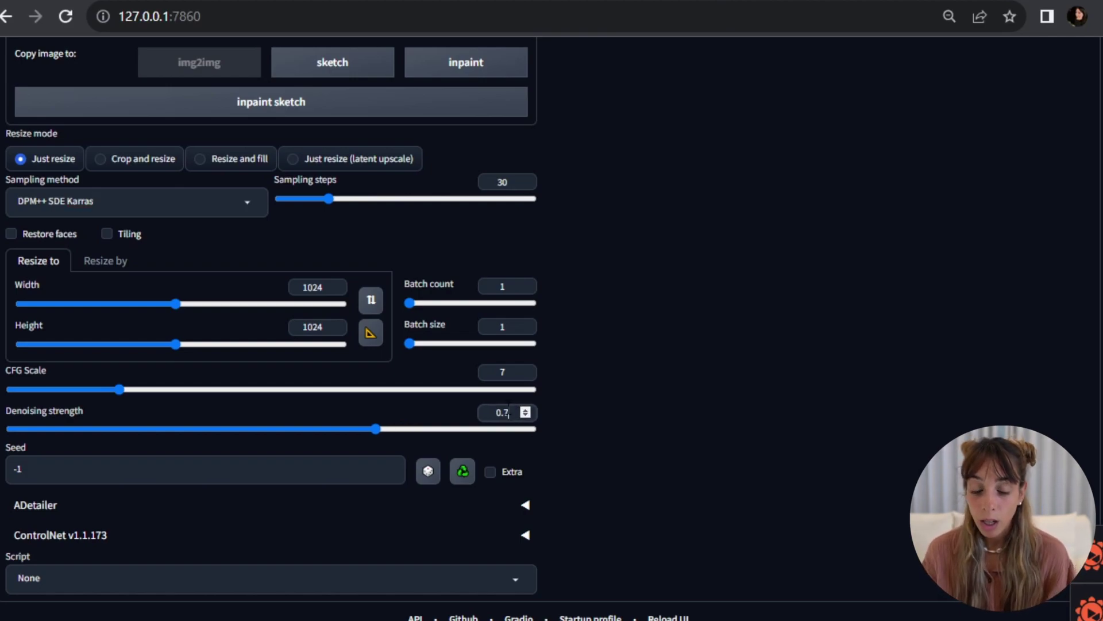
{"action": "type", "text": "20"}
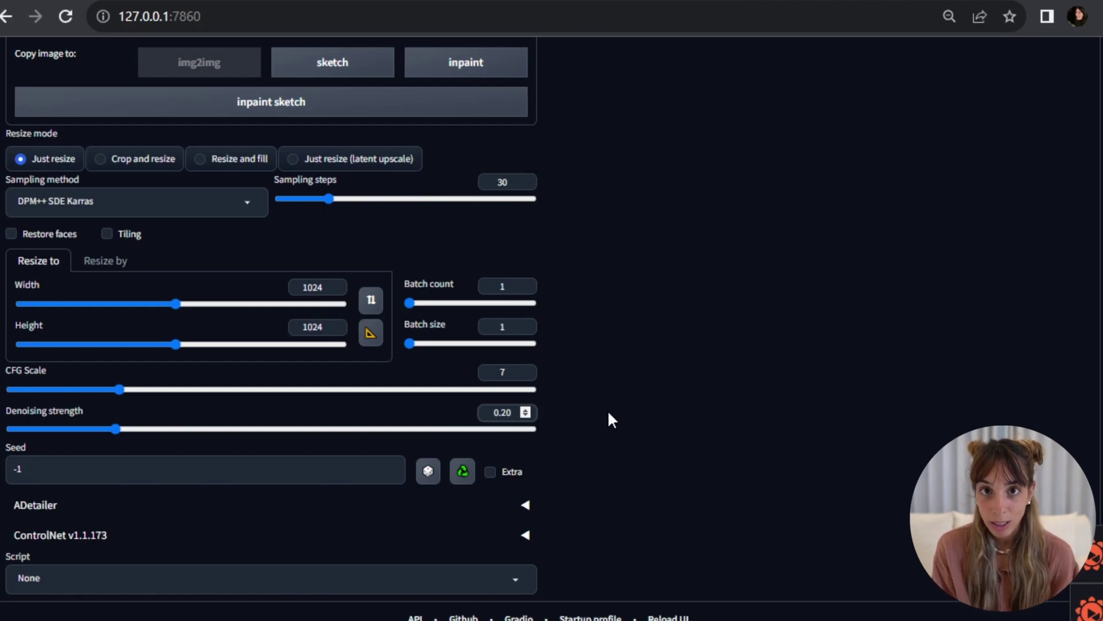
Step: Run the img2img refiner pass on the woman-and-dog photo and view the result full size
{"action": "scroll", "coordinate": [608, 409], "scroll_direction": "up", "scroll_amount": 10}
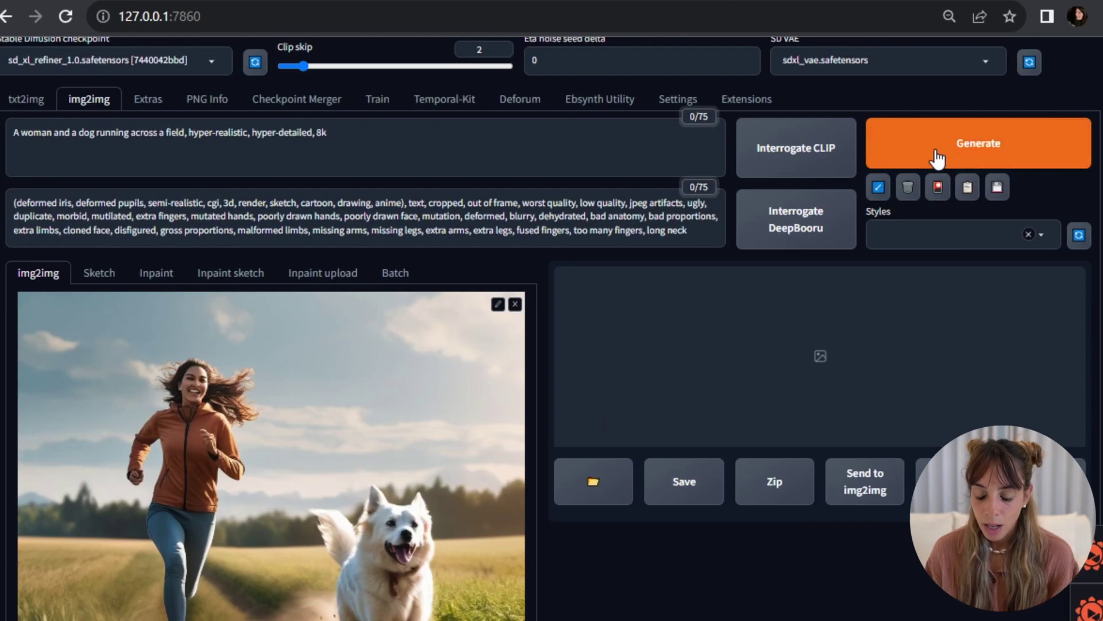
{"action": "left_click", "coordinate": [941, 154]}
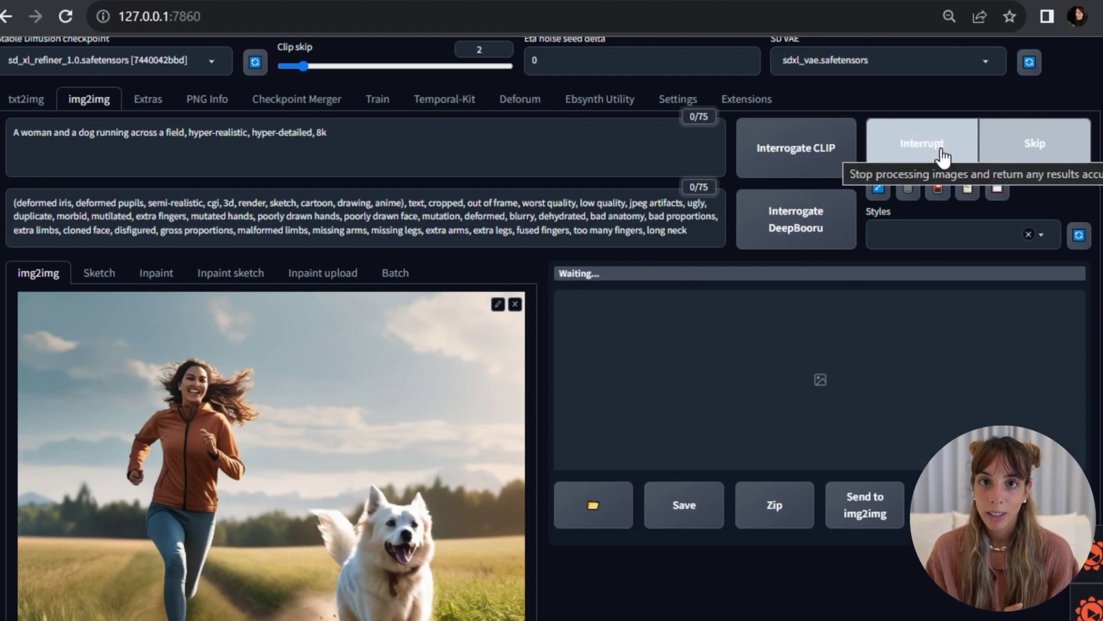
{"action": "left_click", "coordinate": [839, 353]}
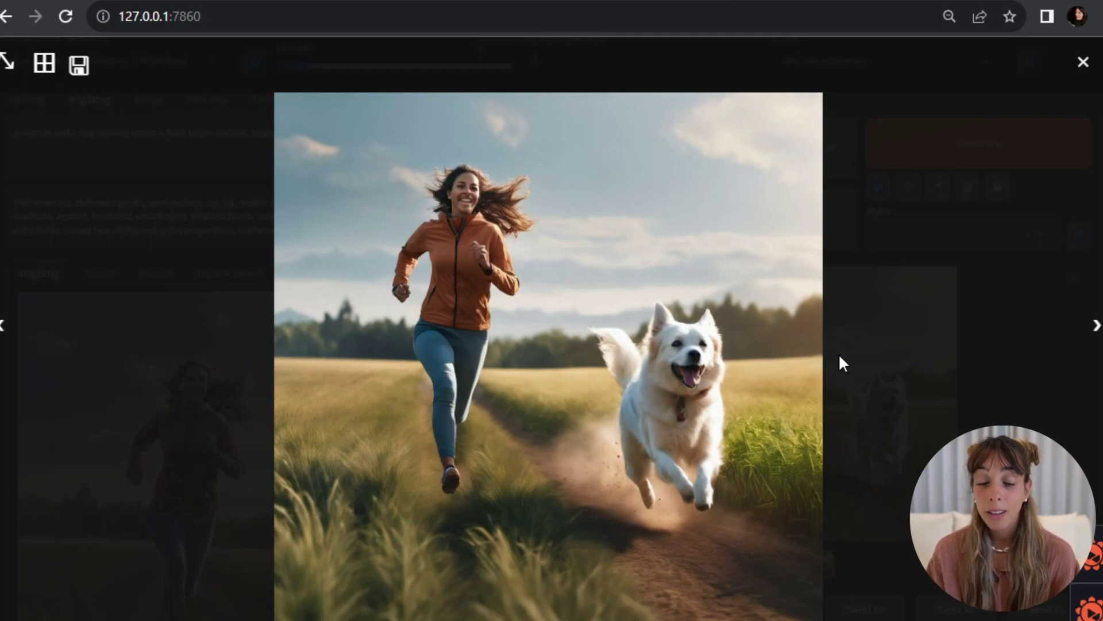
{"action": "left_click", "coordinate": [840, 364]}
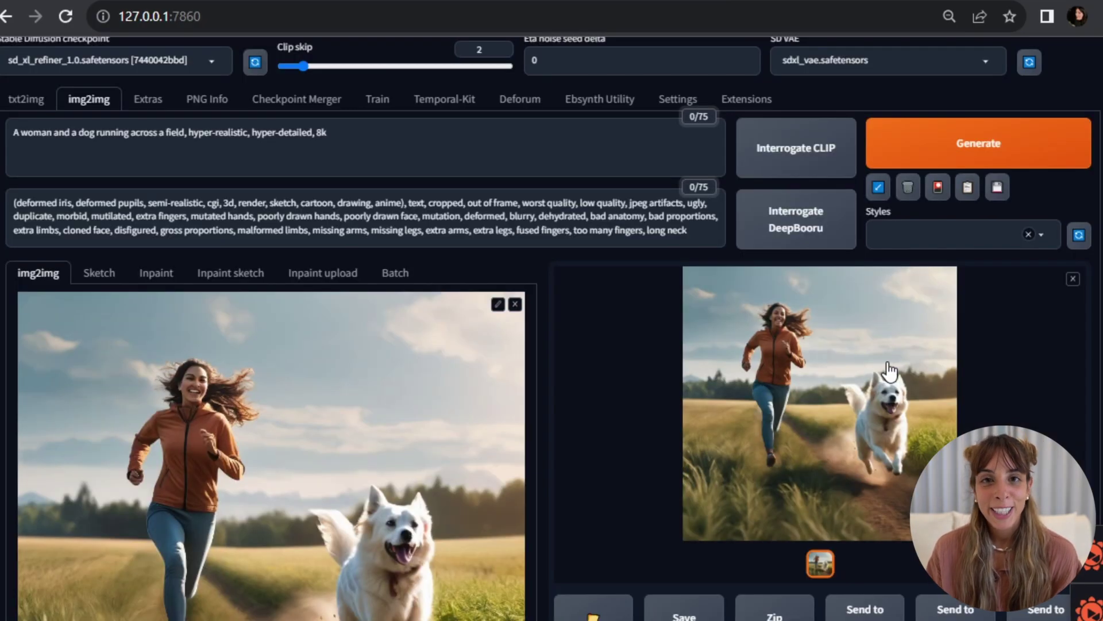